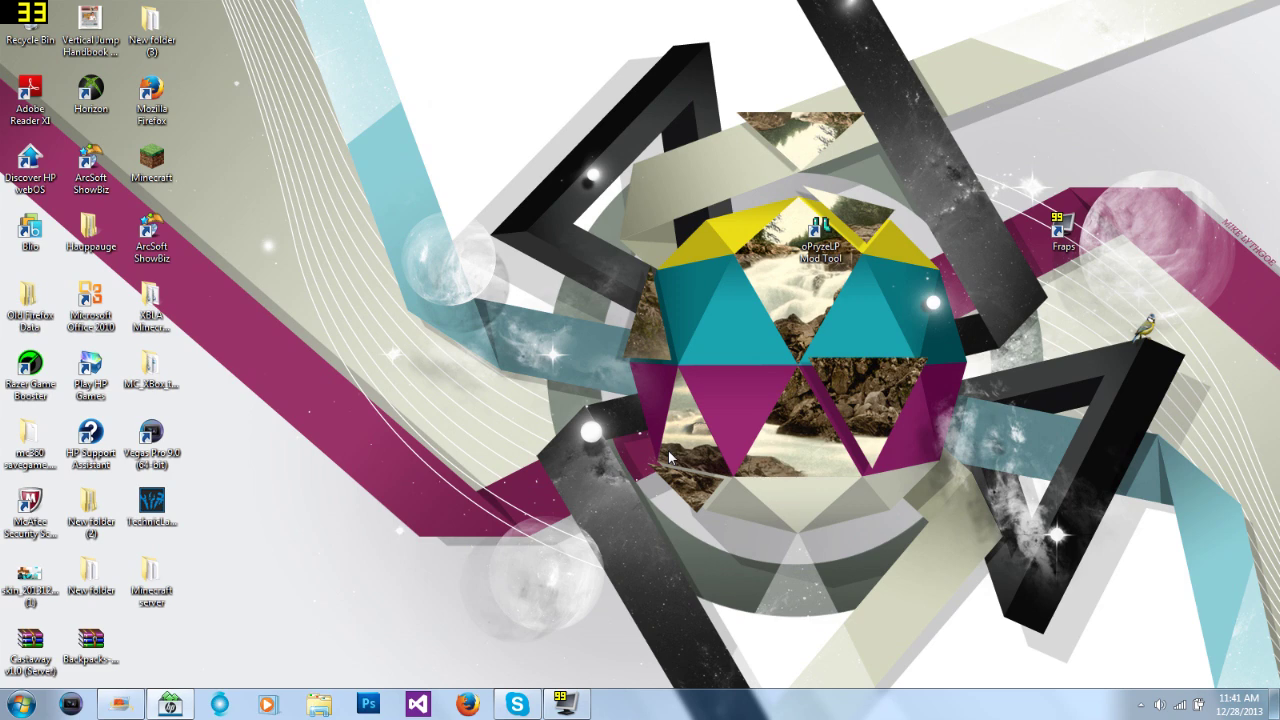
Run the Mod Tool as administrator and load savegame.dat from the Desktop's mc360 savegame.dat folder.
right_click(813, 243)
click(866, 330)
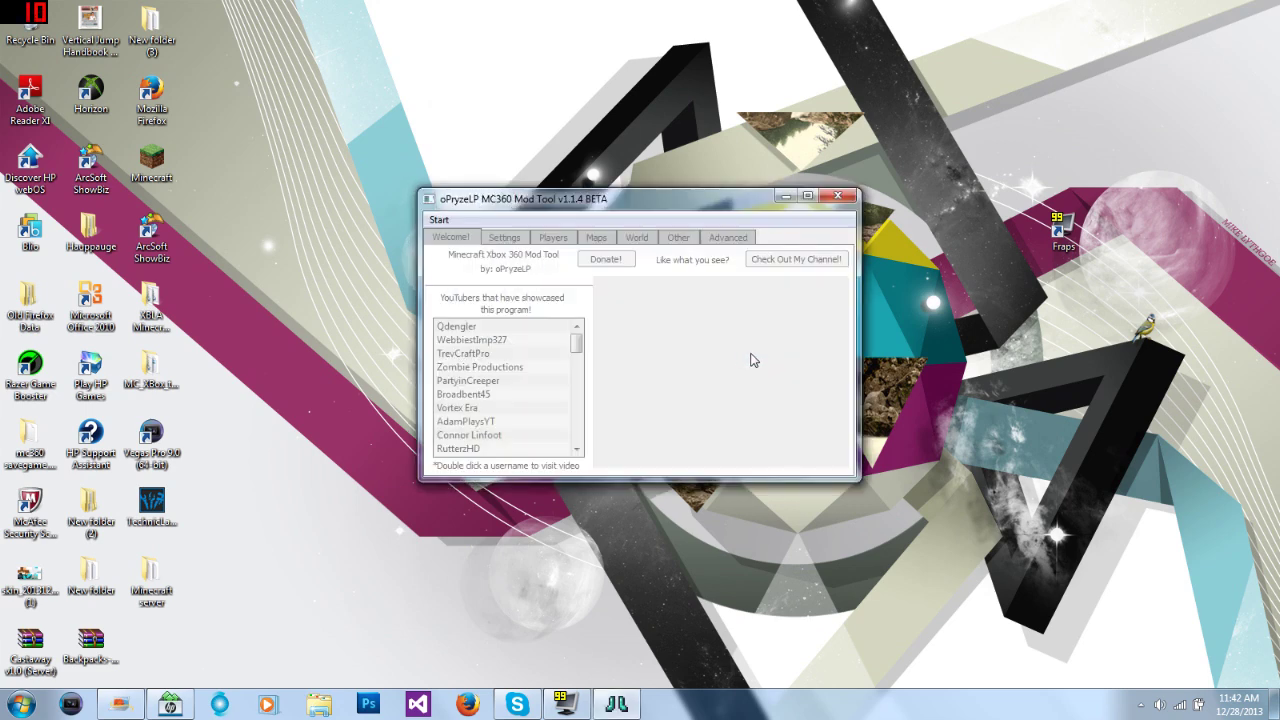
click(439, 220)
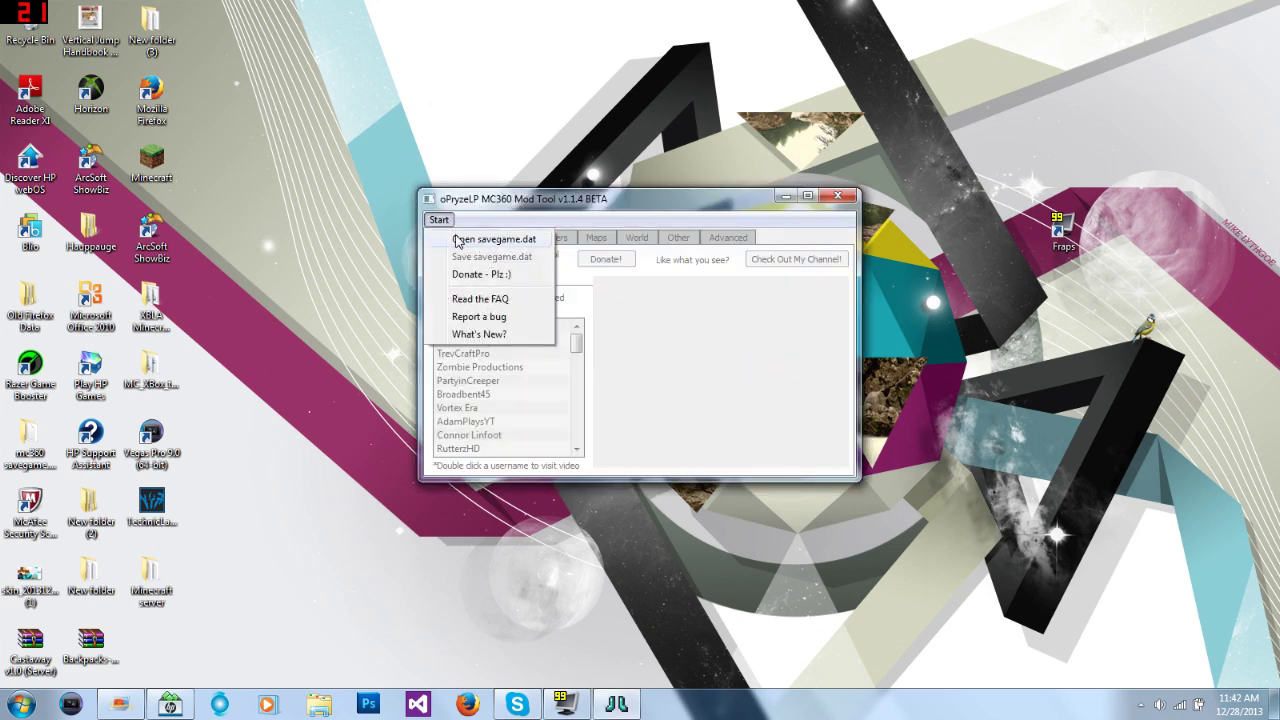
click(458, 239)
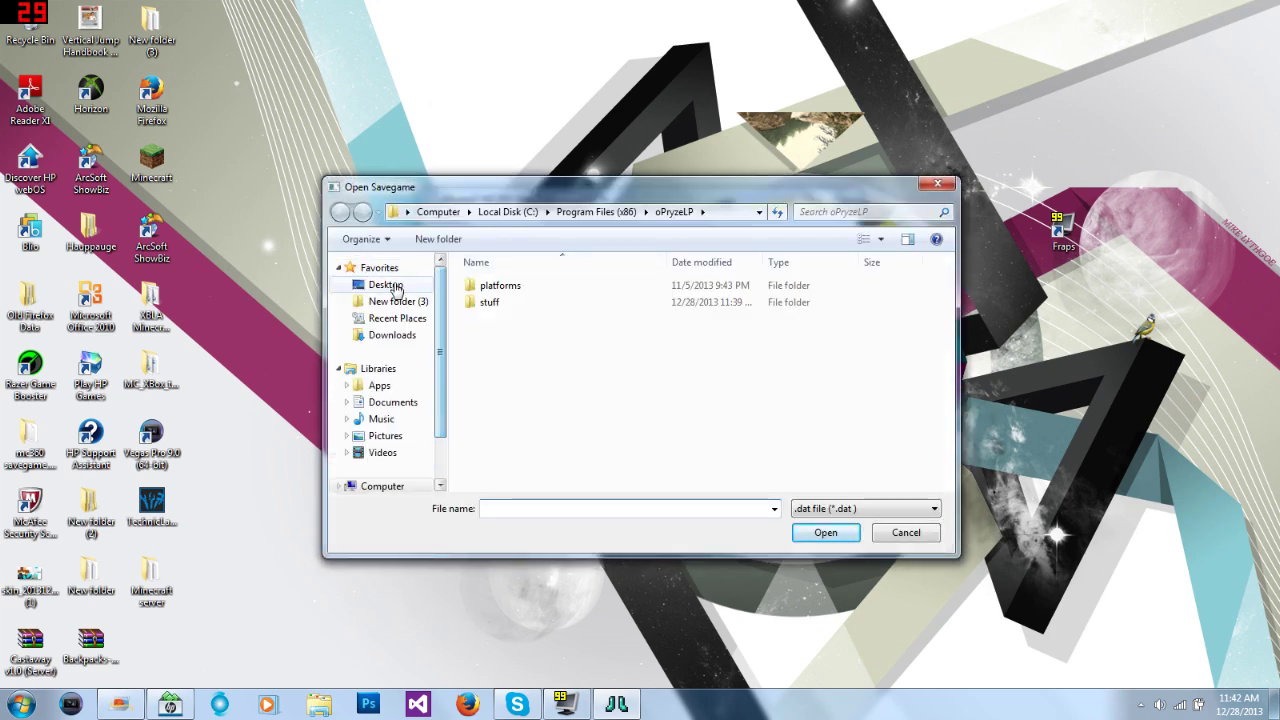
click(385, 284)
double_click(582, 408)
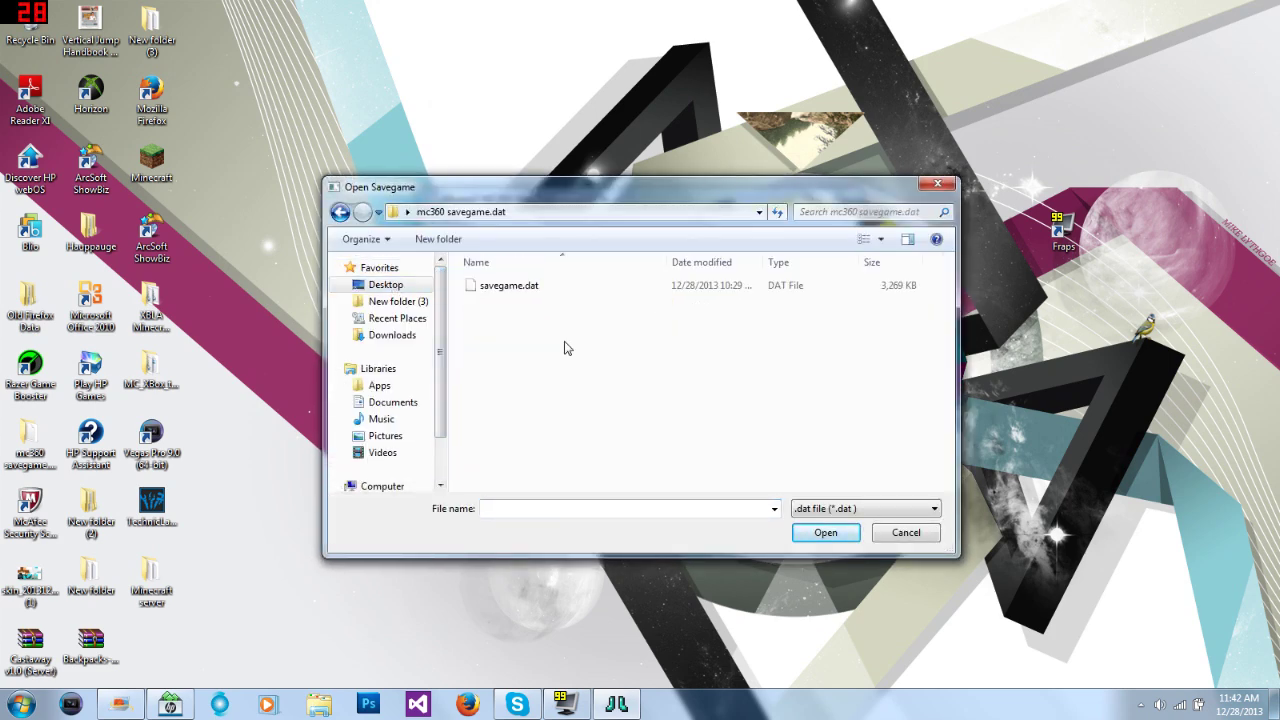
click(510, 286)
click(843, 540)
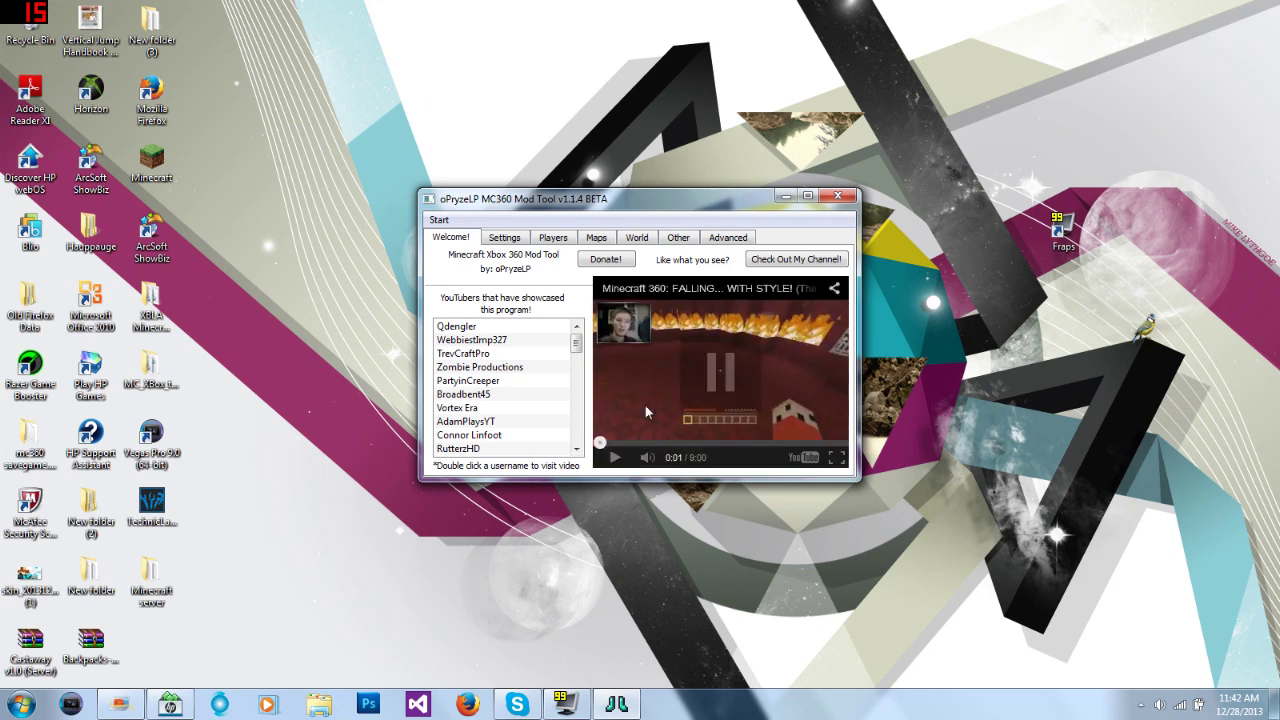
click(637, 238)
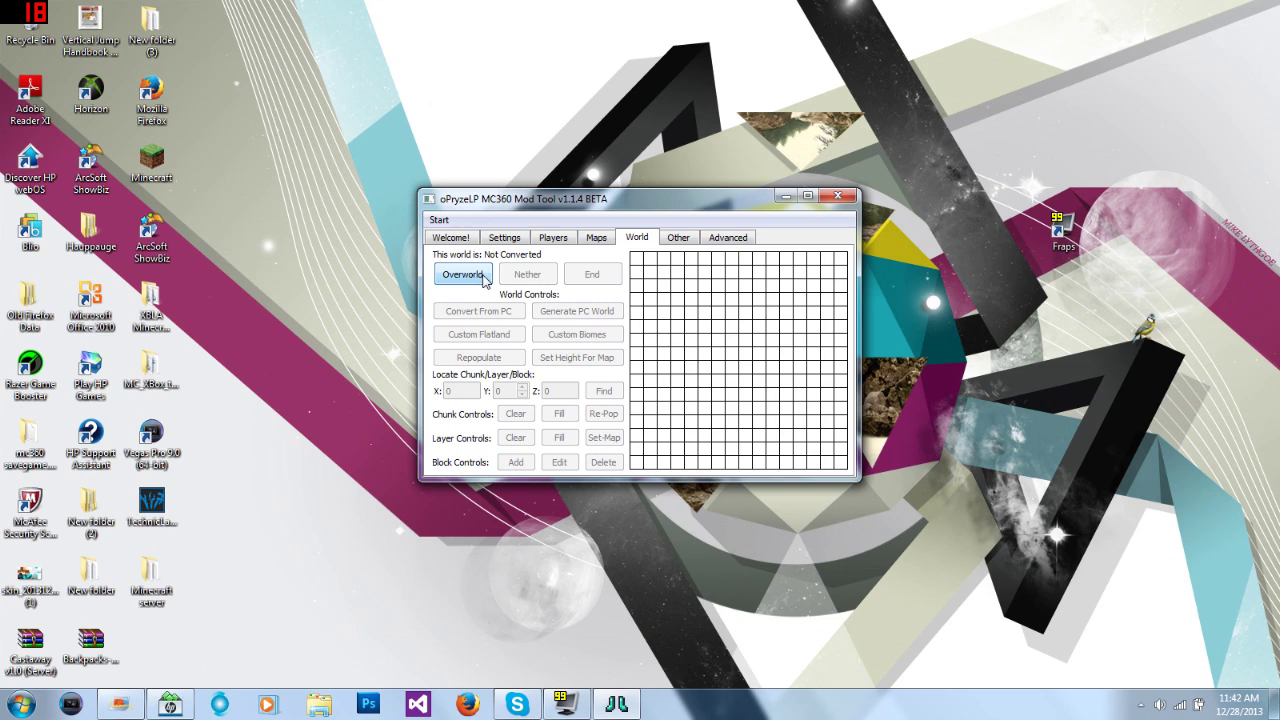
Generate a PC world from the Overworld, browsing the destination picker to %appdata%.
click(486, 279)
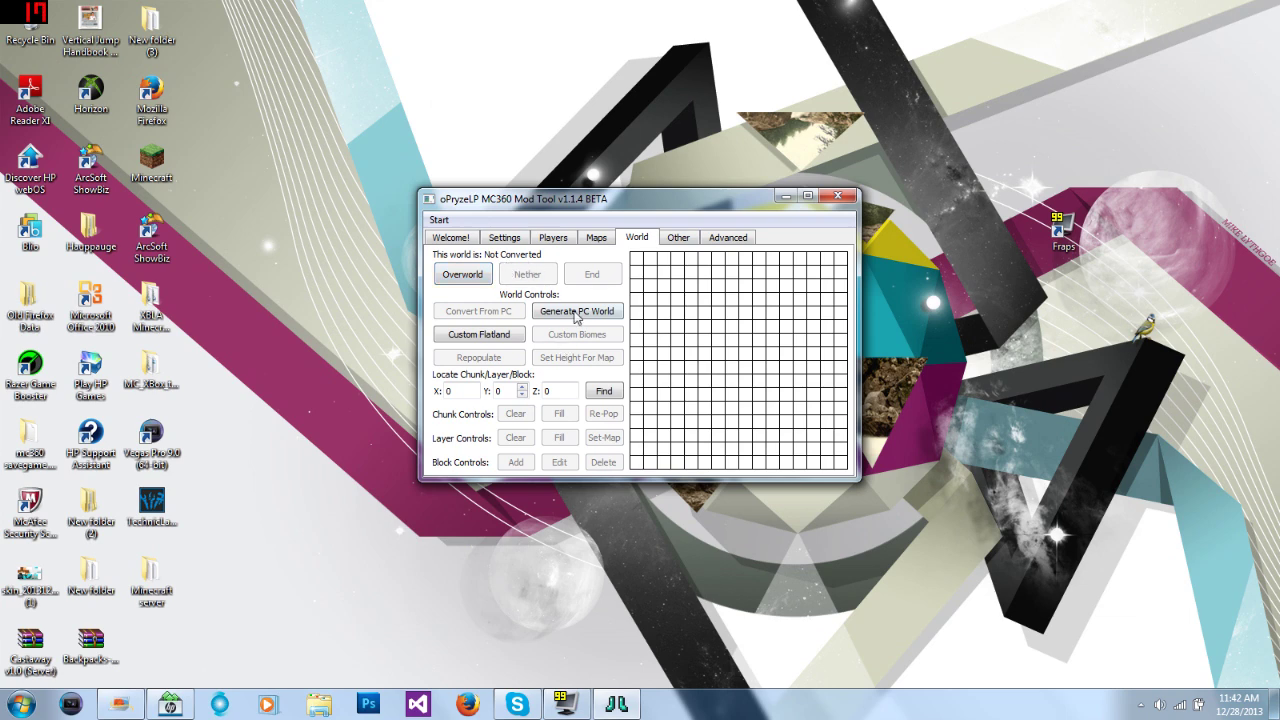
click(576, 314)
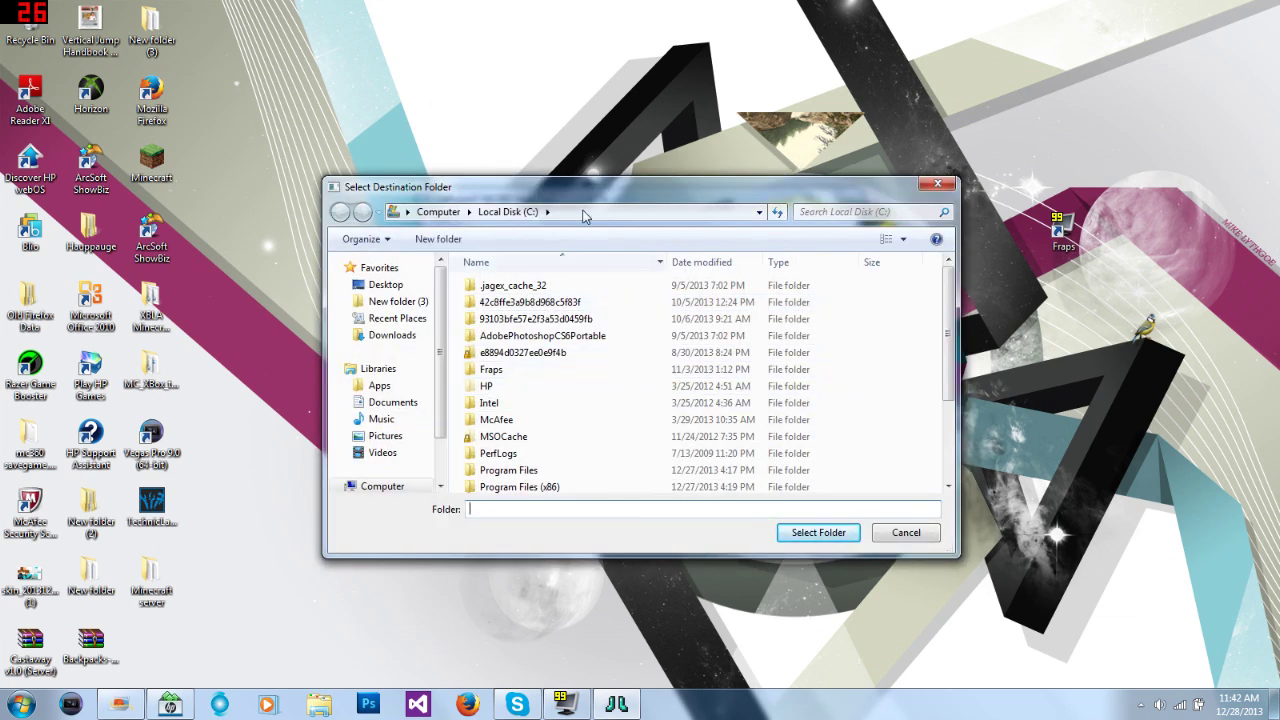
click(585, 216)
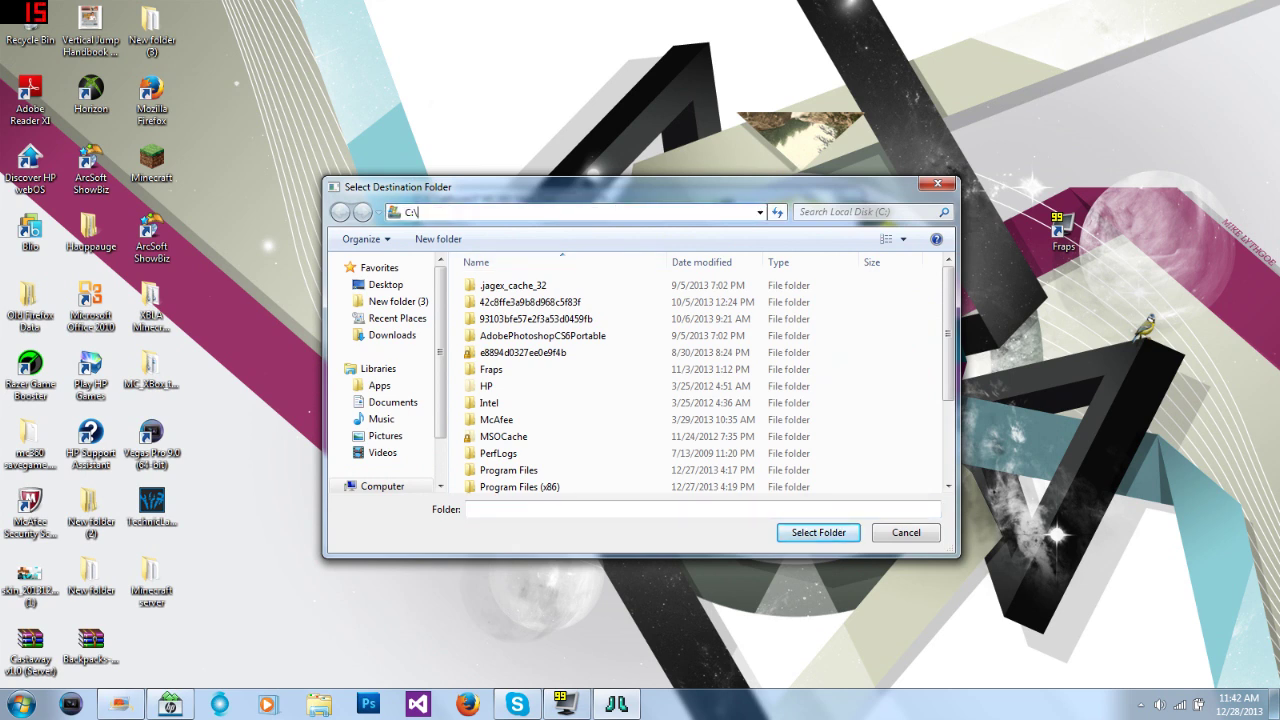
text(%appdata)
text(\)
key(Return)
Choose .minecraft\saves\XBOX TO PC TEST as the destination folder and begin generation.
click(525, 286)
double_click(525, 286)
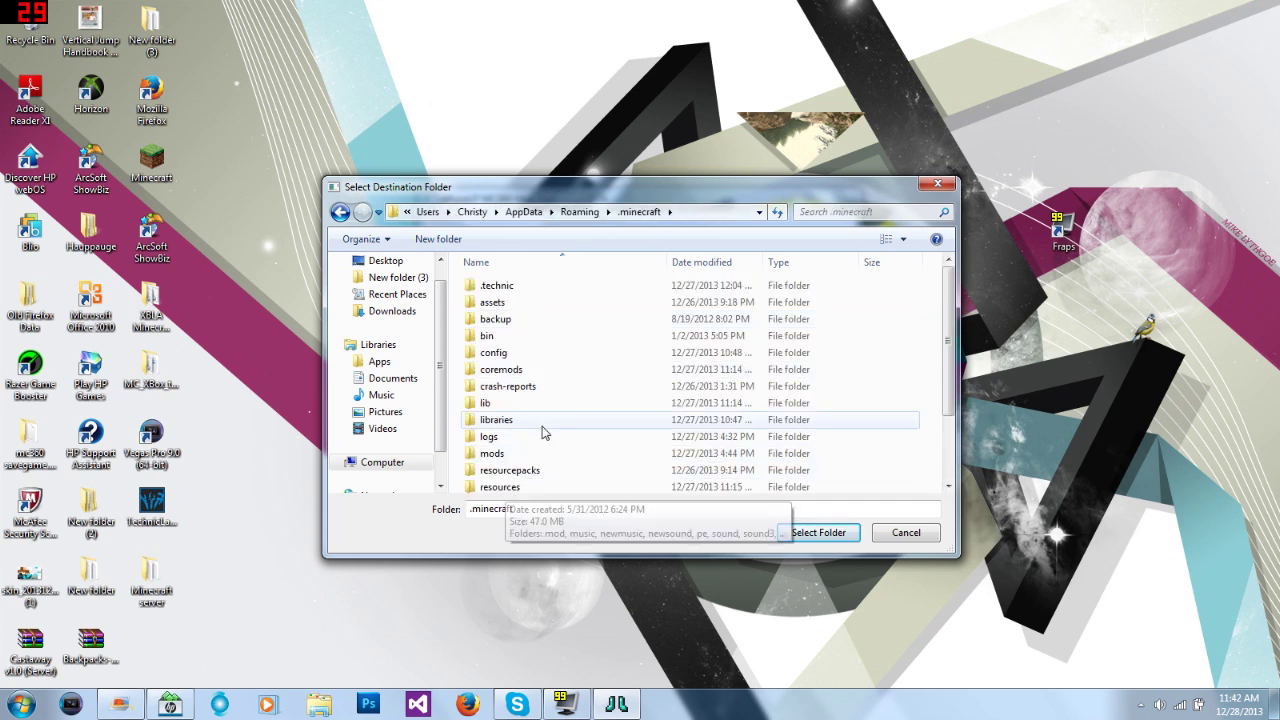
scroll(497, 473, down, 1)
double_click(497, 473)
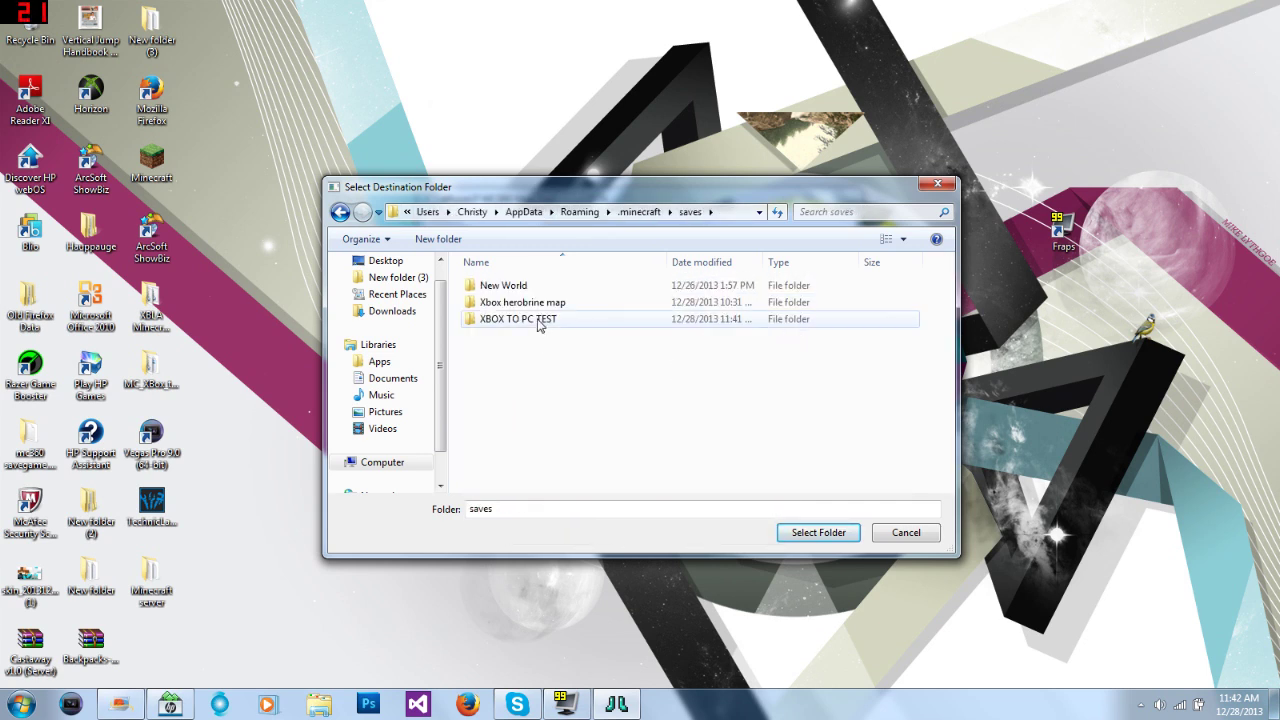
click(538, 320)
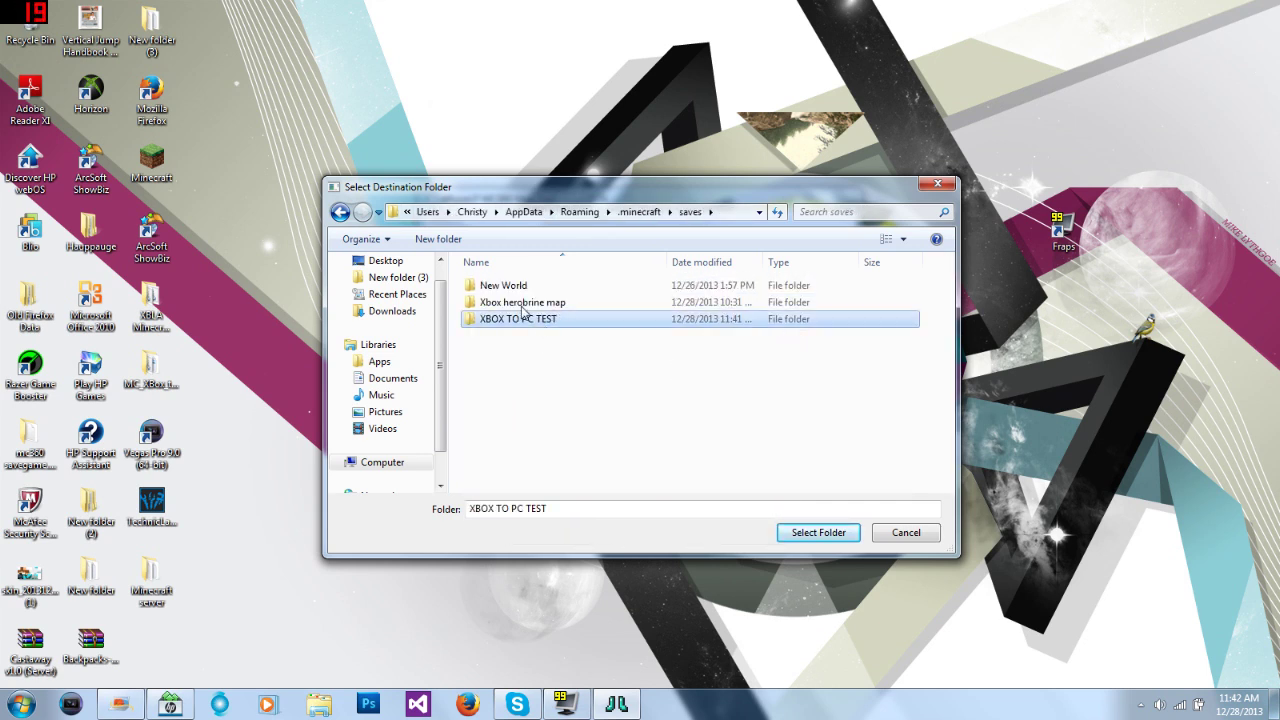
click(820, 535)
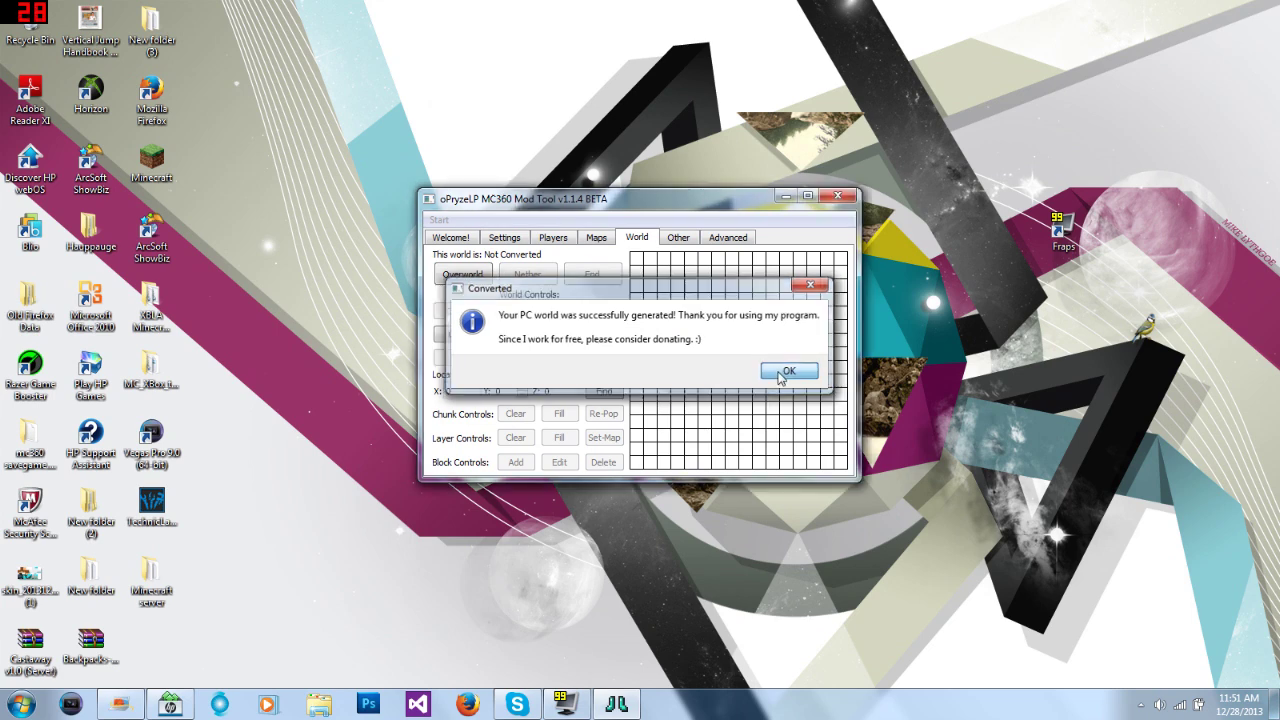
Dismiss the Converted message once PC world generation finishes.
click(781, 376)
Close the Mod Tool, launch Minecraft 1.5.2 from the desktop, and open the Singleplayer world list.
click(838, 195)
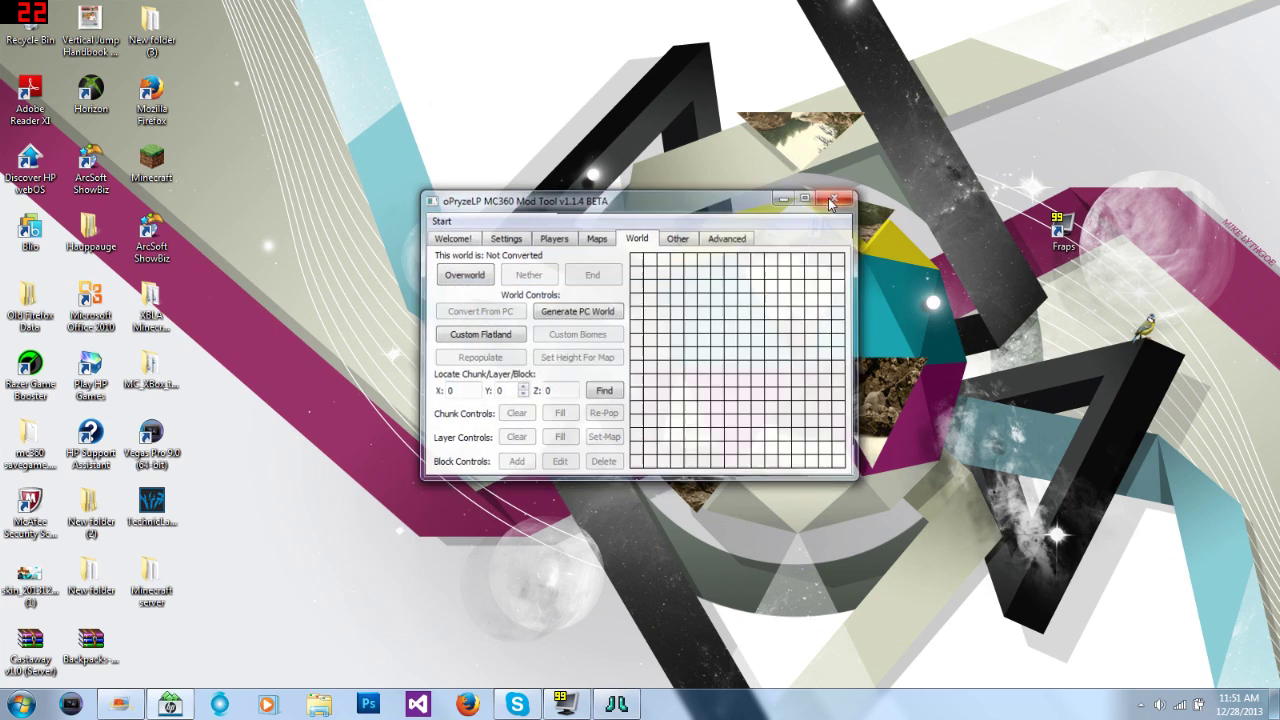
double_click(170, 172)
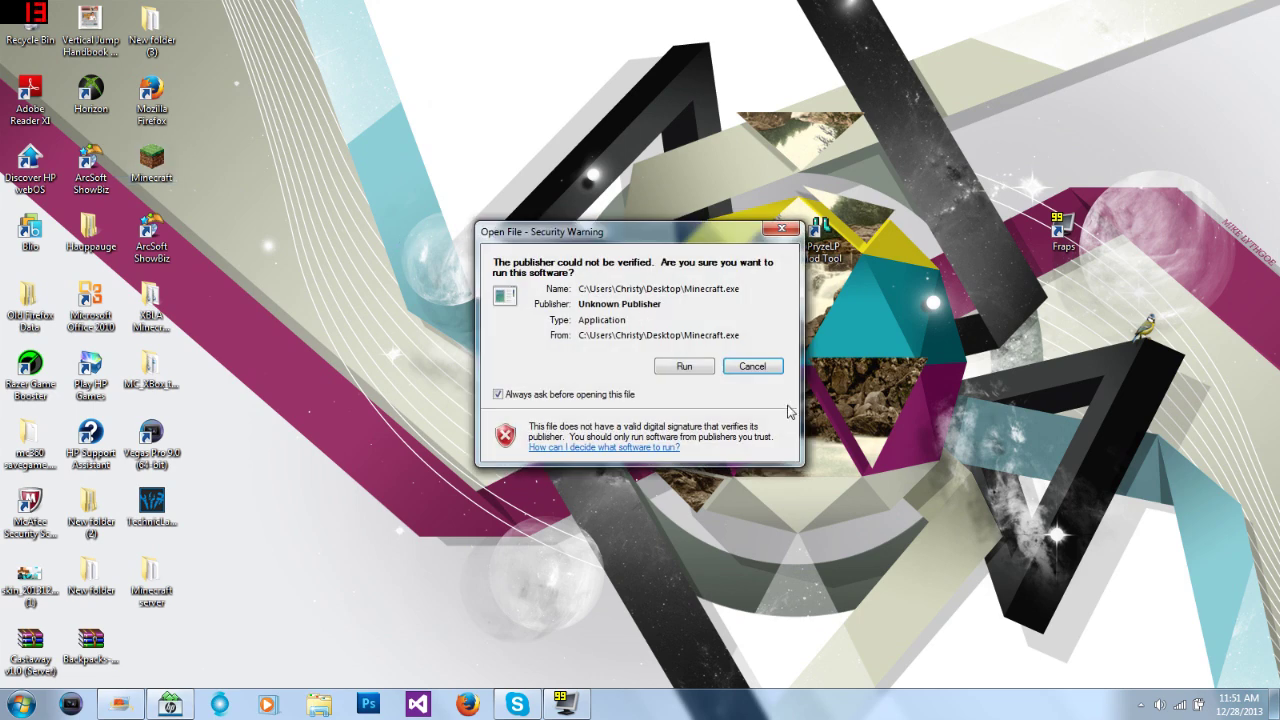
click(688, 367)
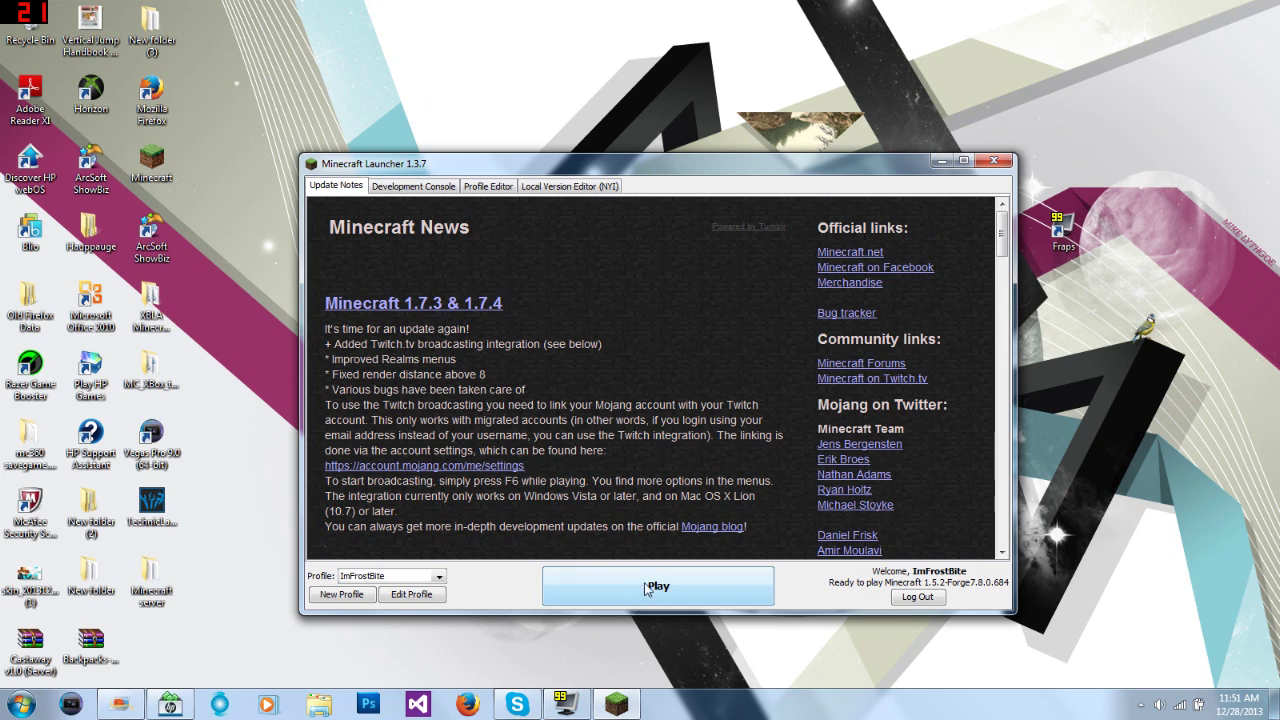
click(645, 589)
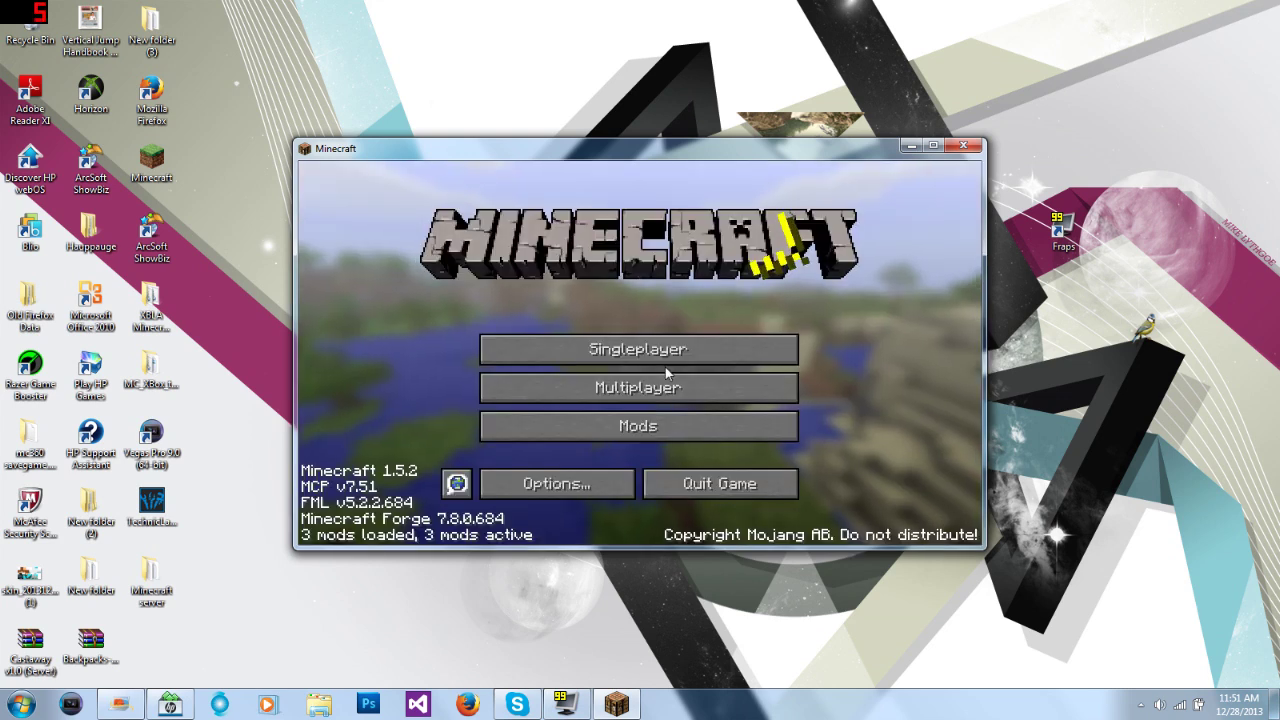
click(663, 355)
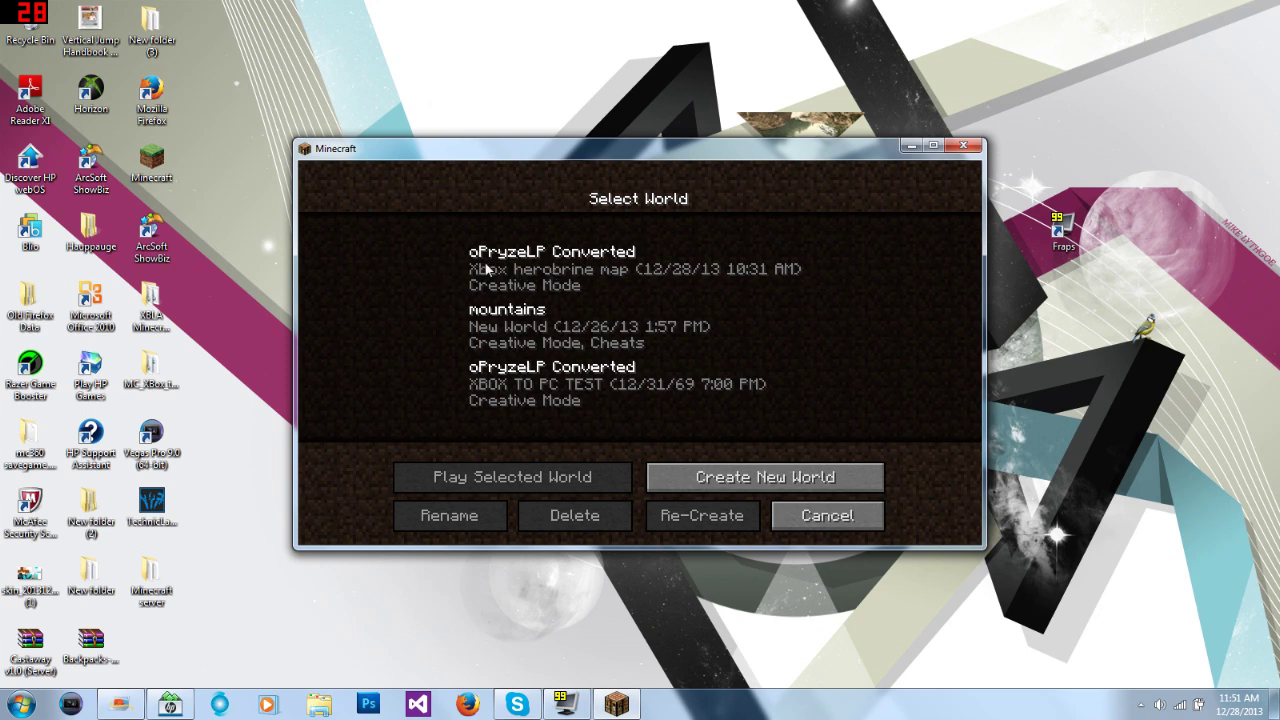
Select the oPryzeLP Converted (XBOX TO PC TEST) world and play it.
click(512, 400)
click(525, 482)
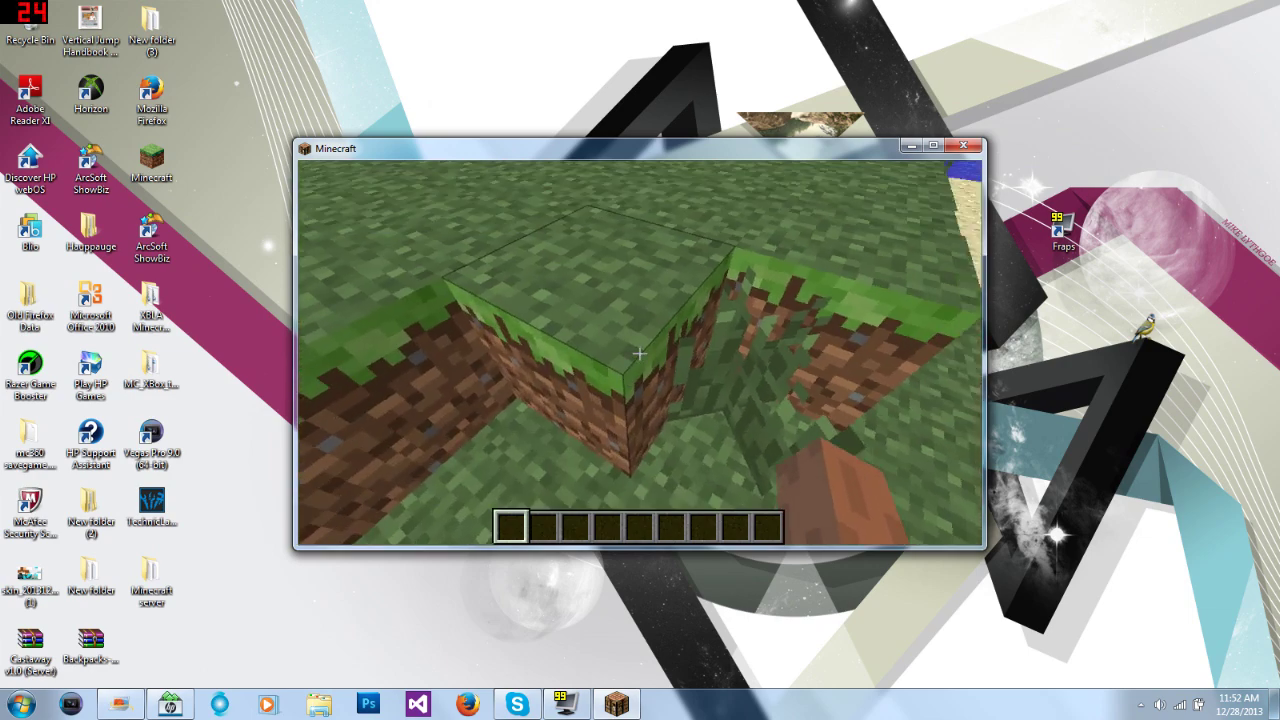
key(space)
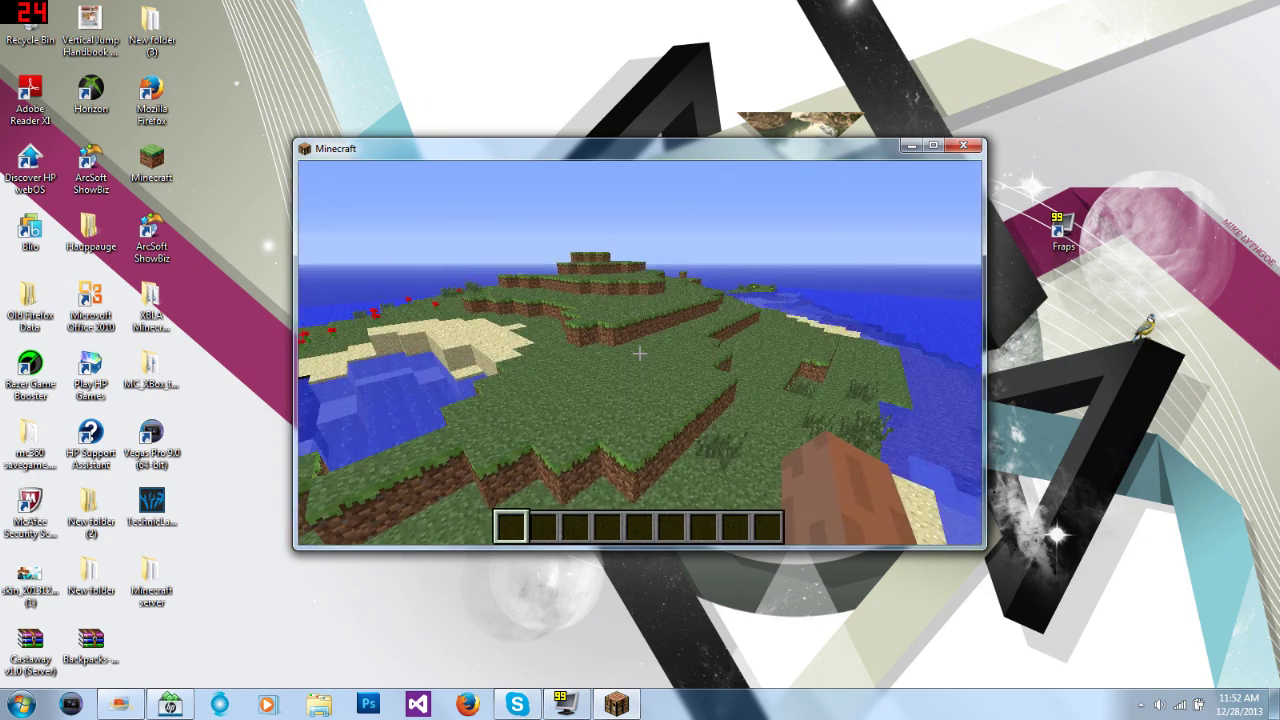
key(space)
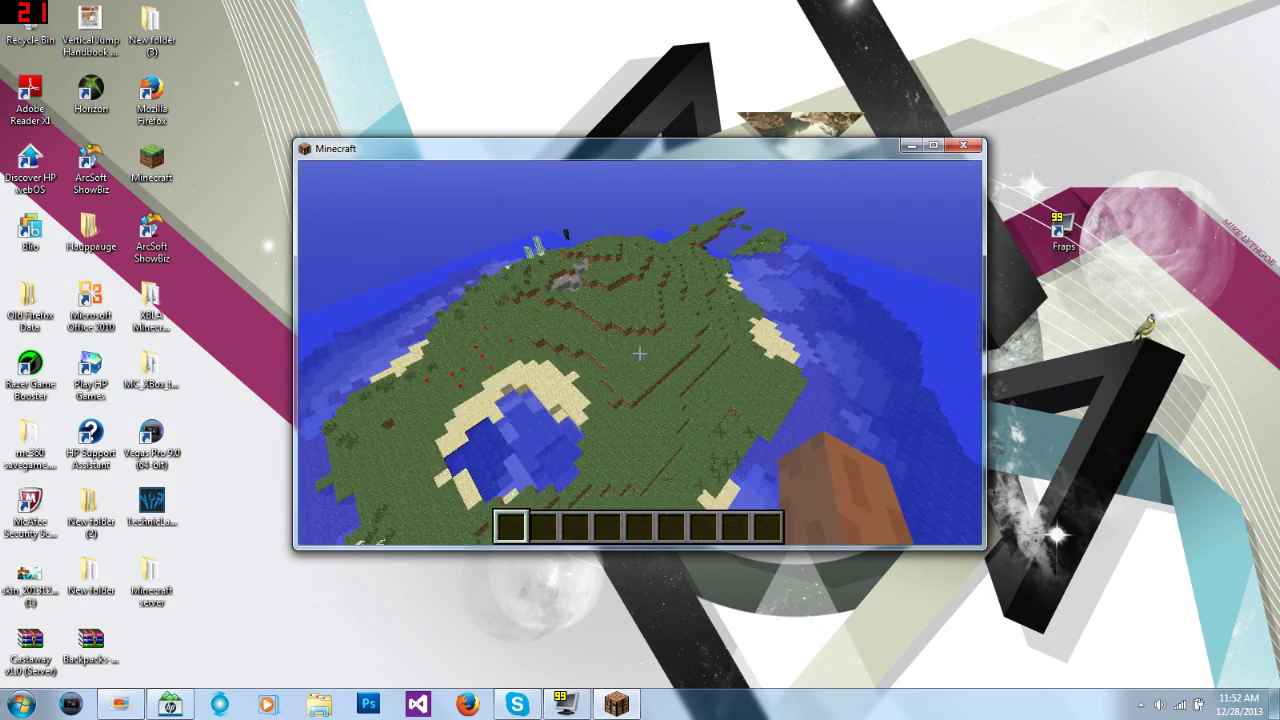
key(space)
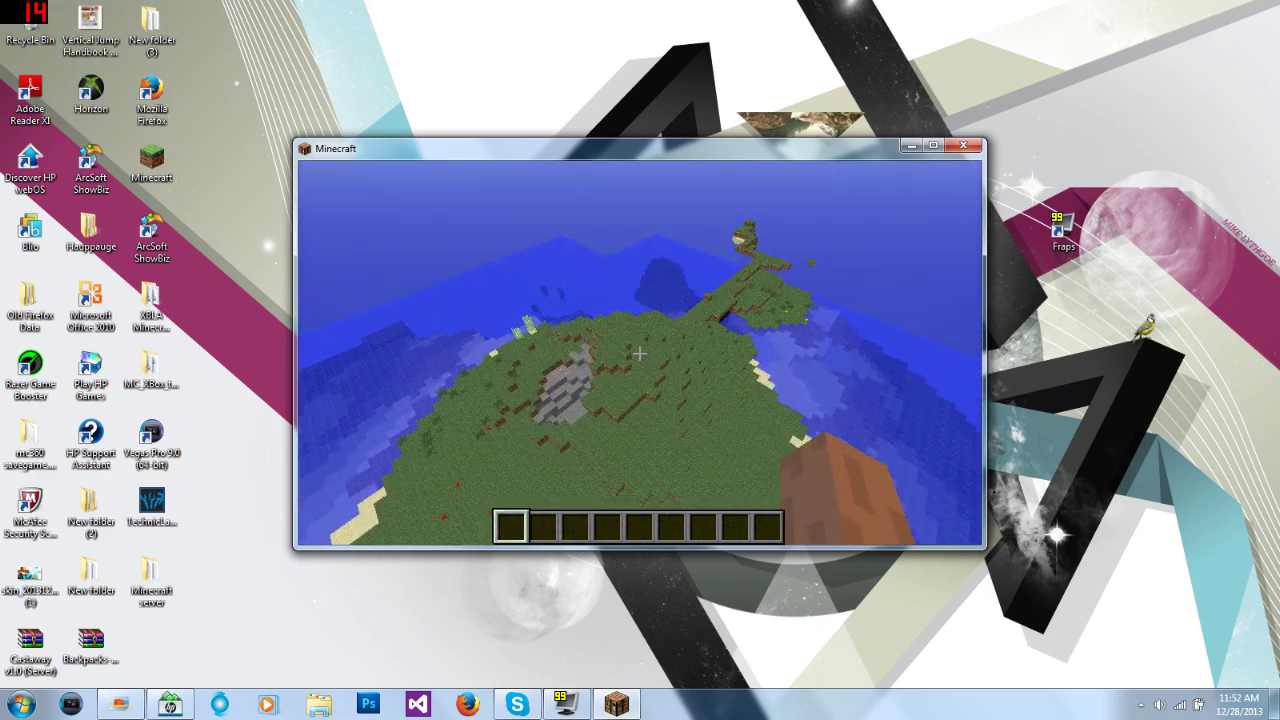
key(w)
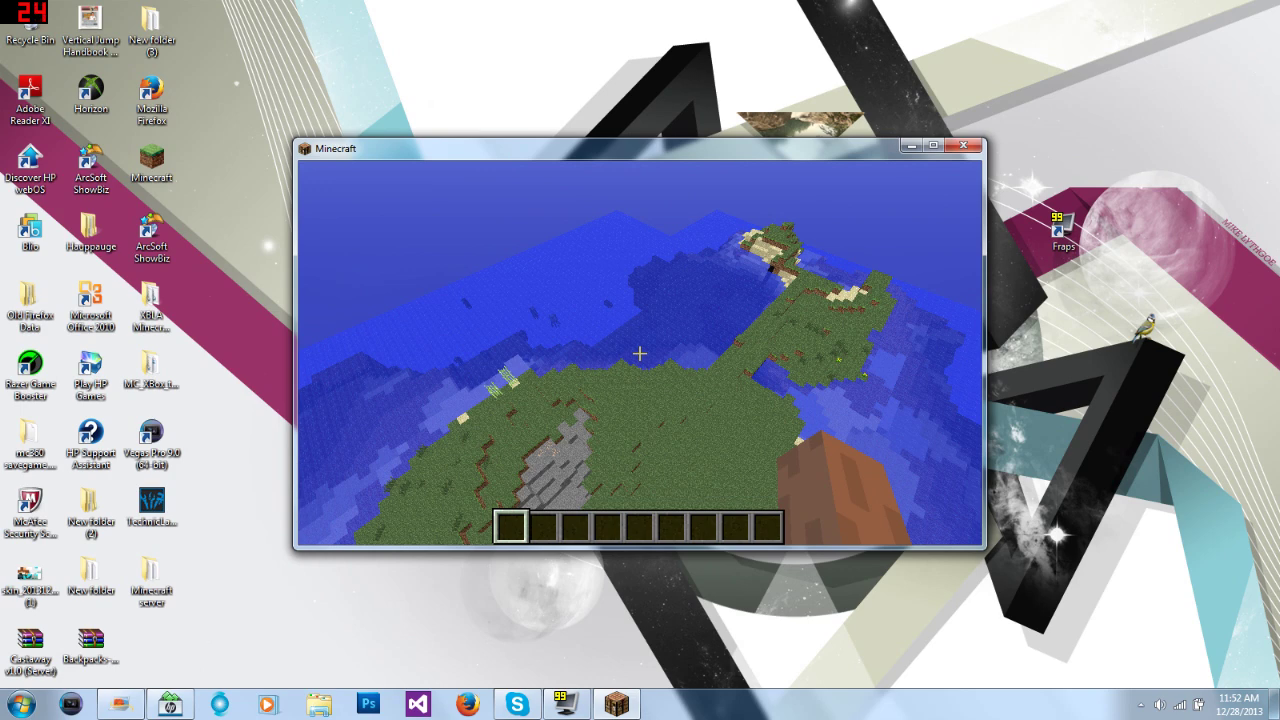
mouse_move(640, 353)
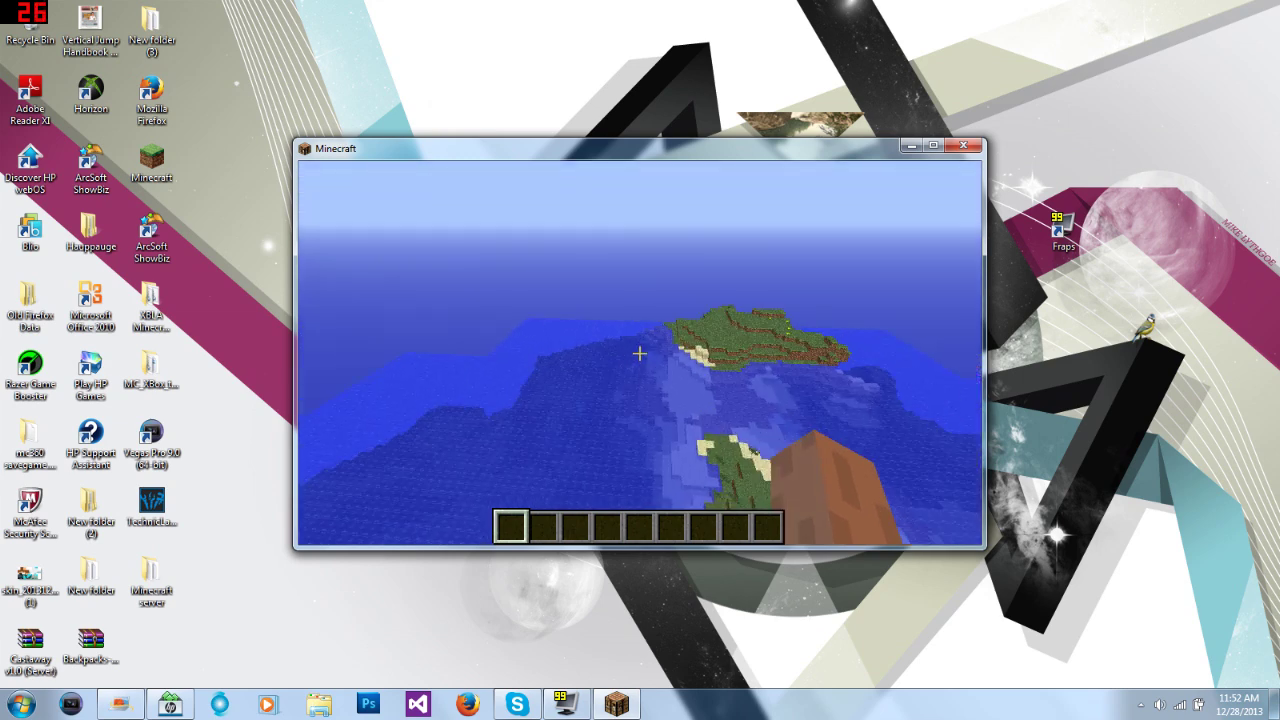
key(w)
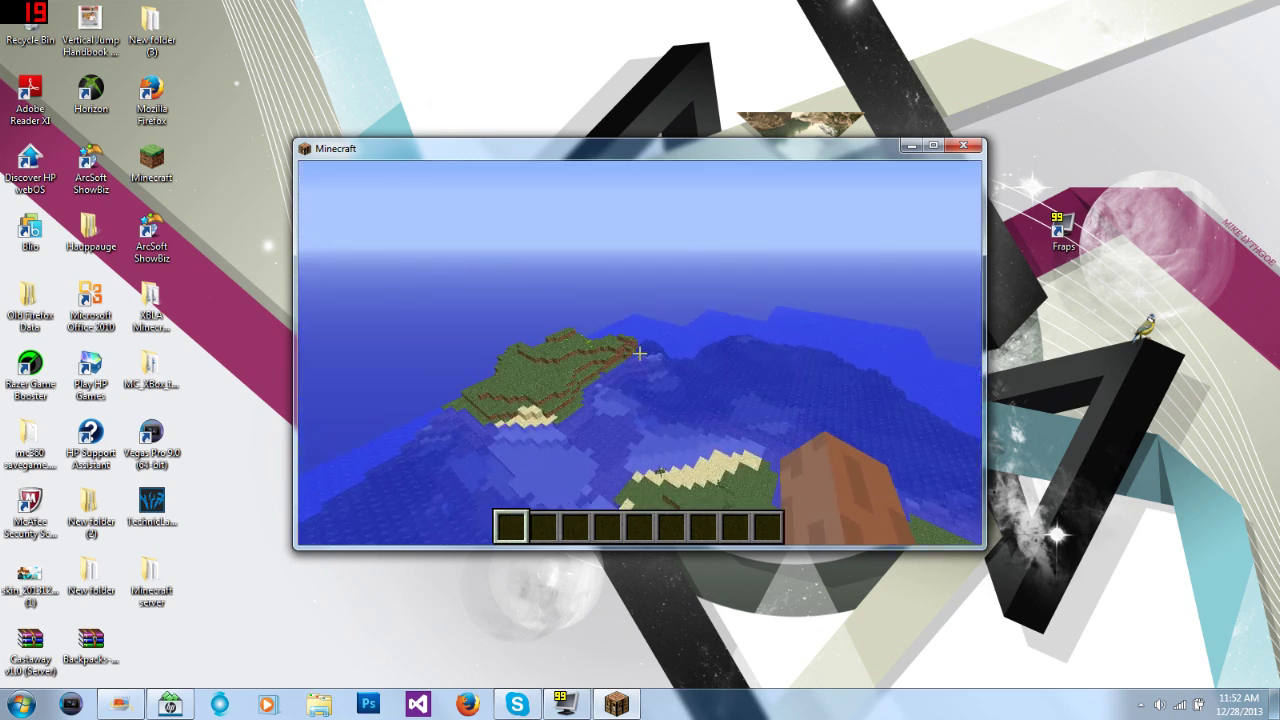
key(w)
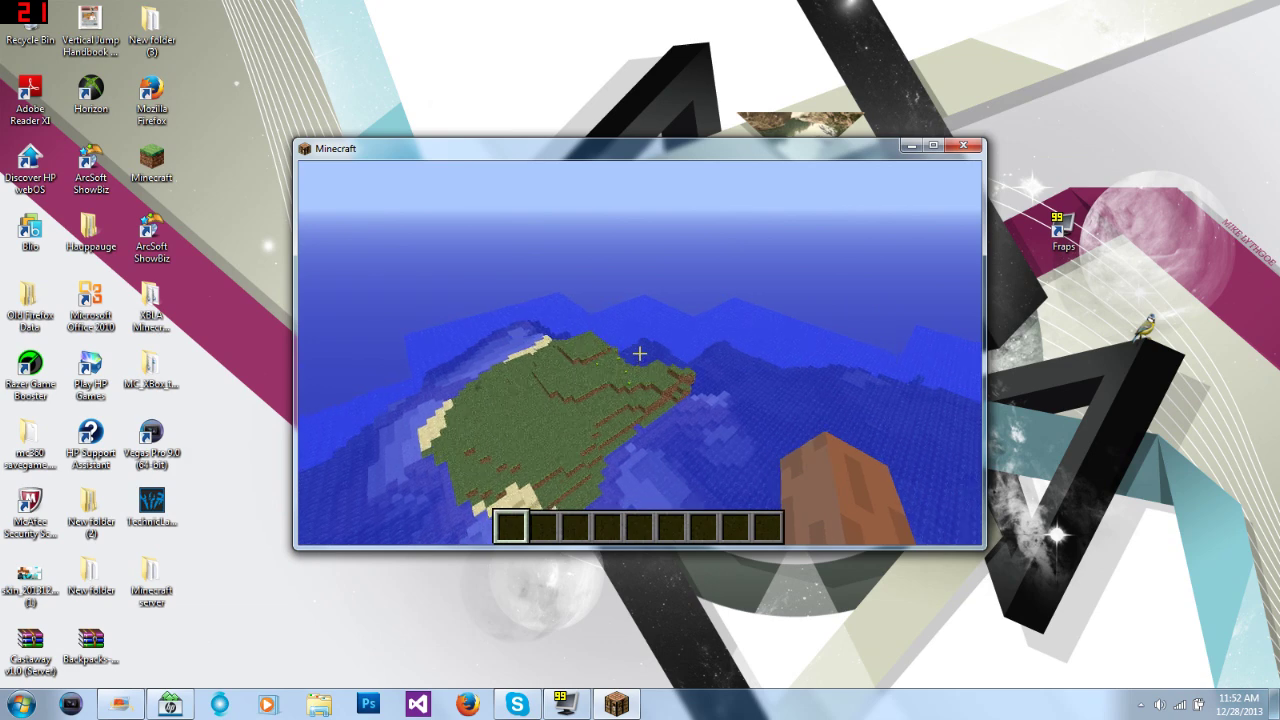
key(w)
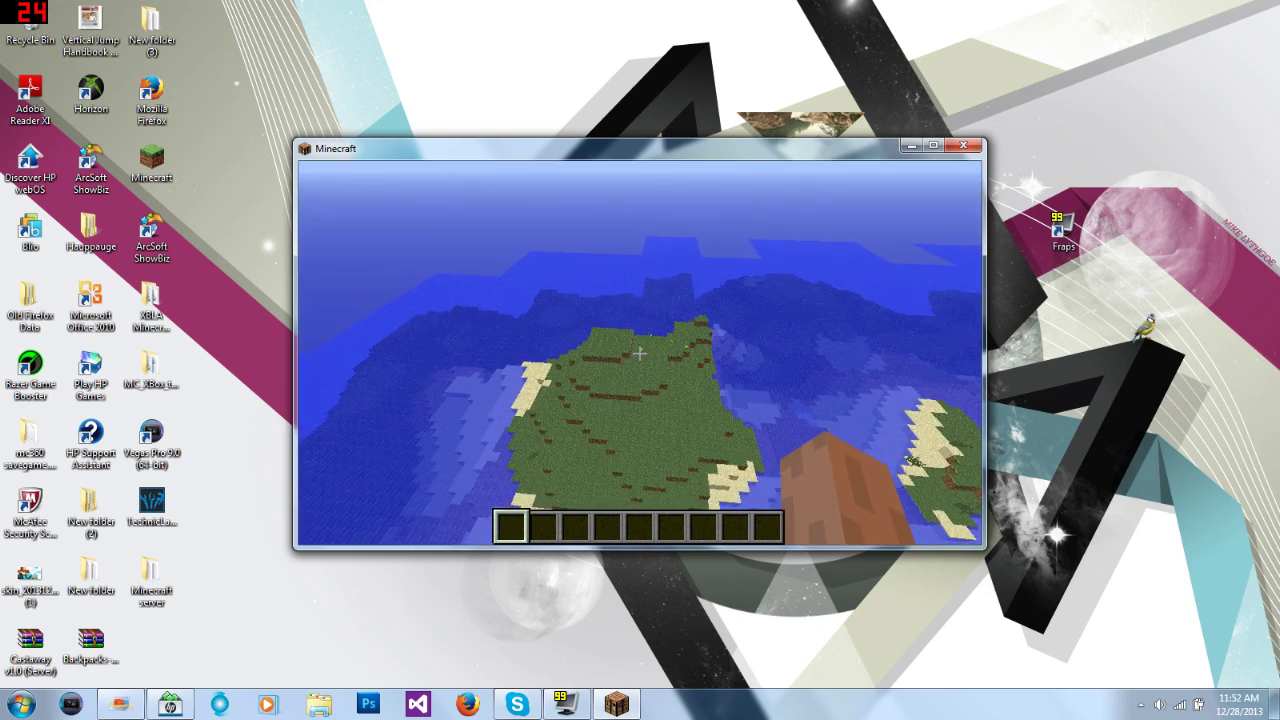
key(space)
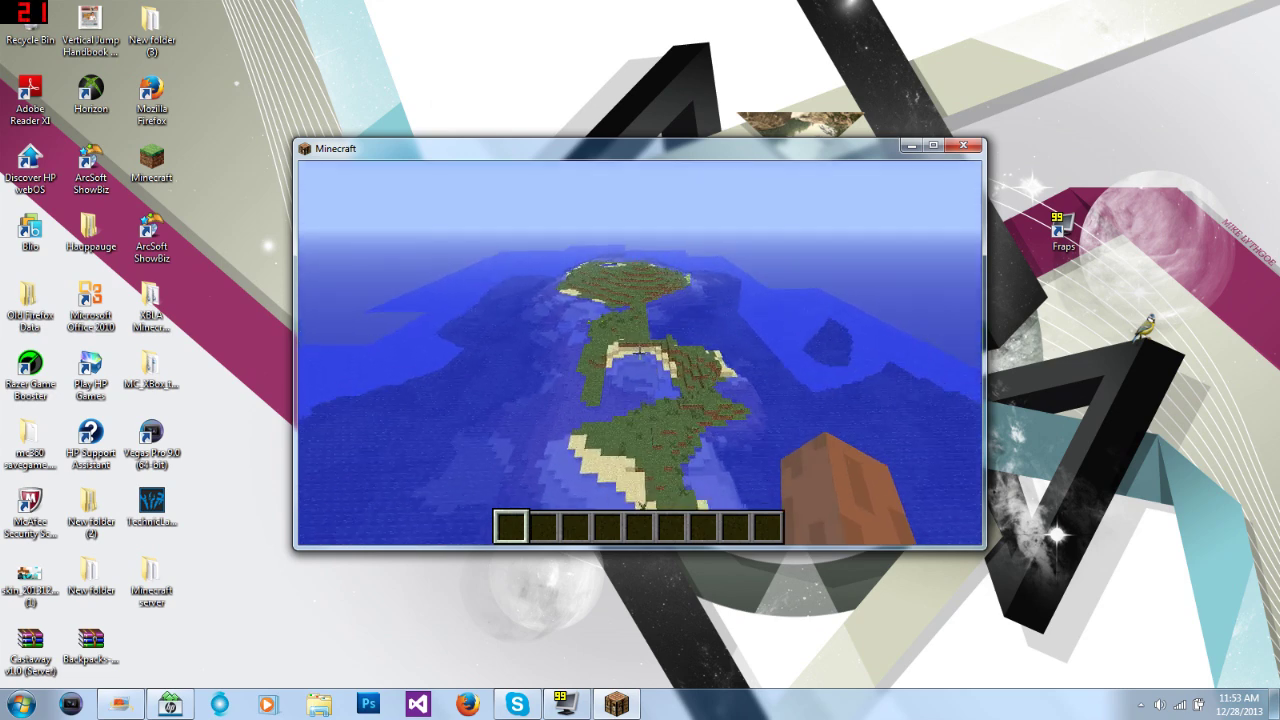
key(w)
key(w)
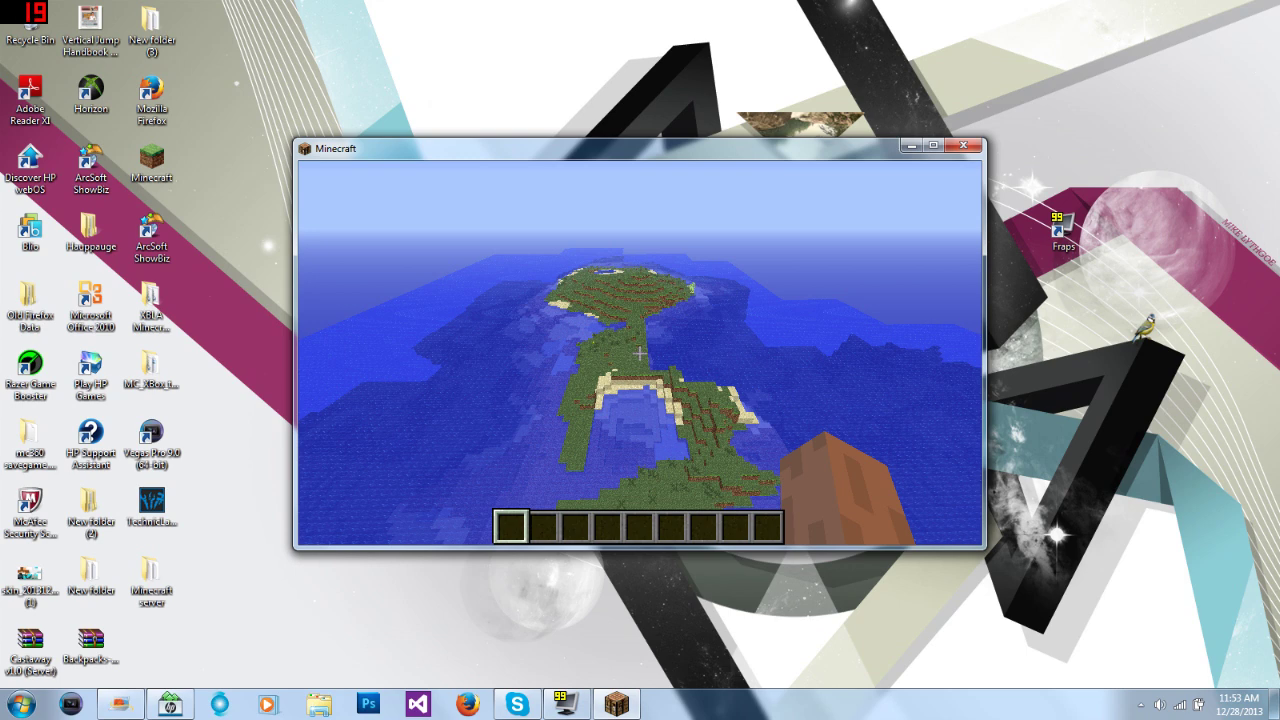
key(w)
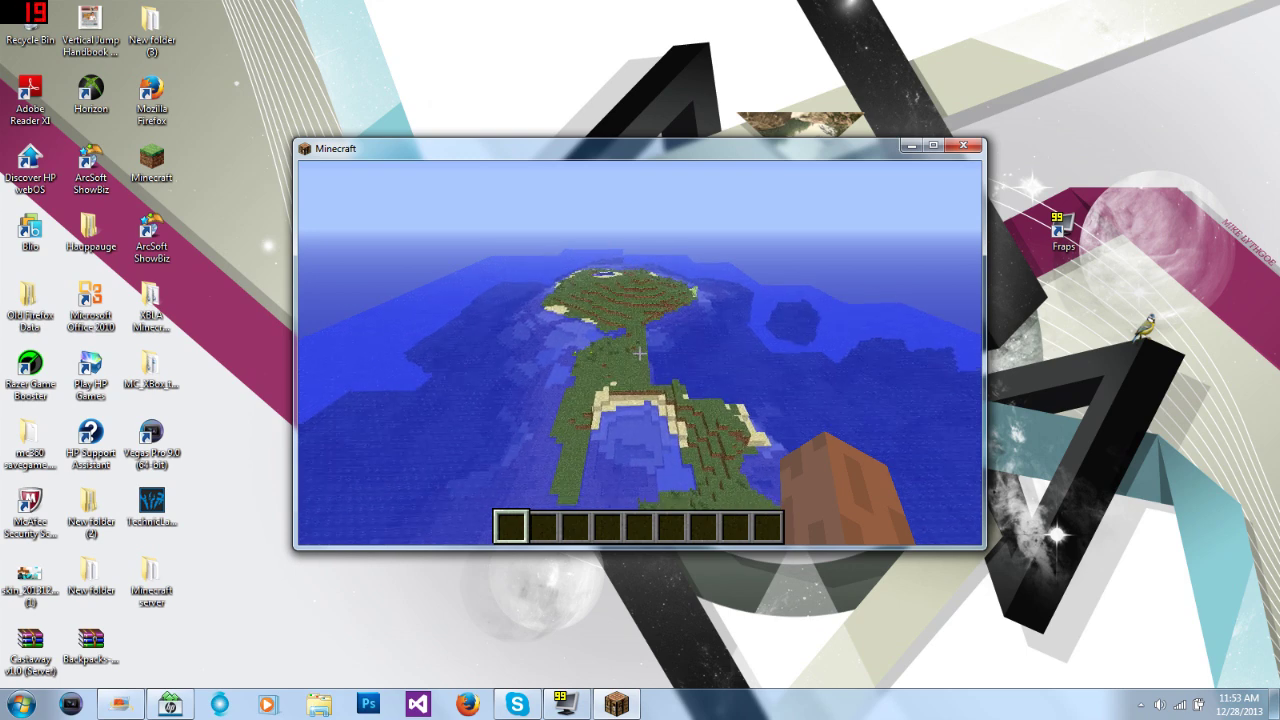
key(w)
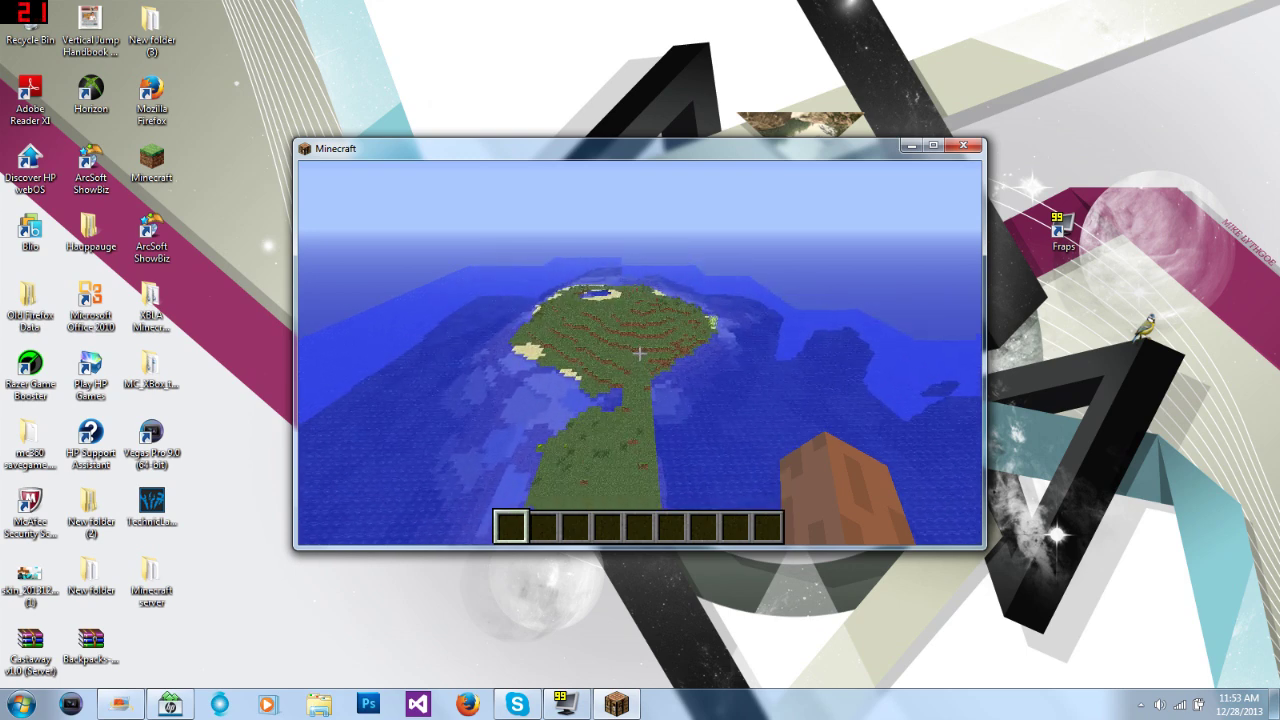
key(w)
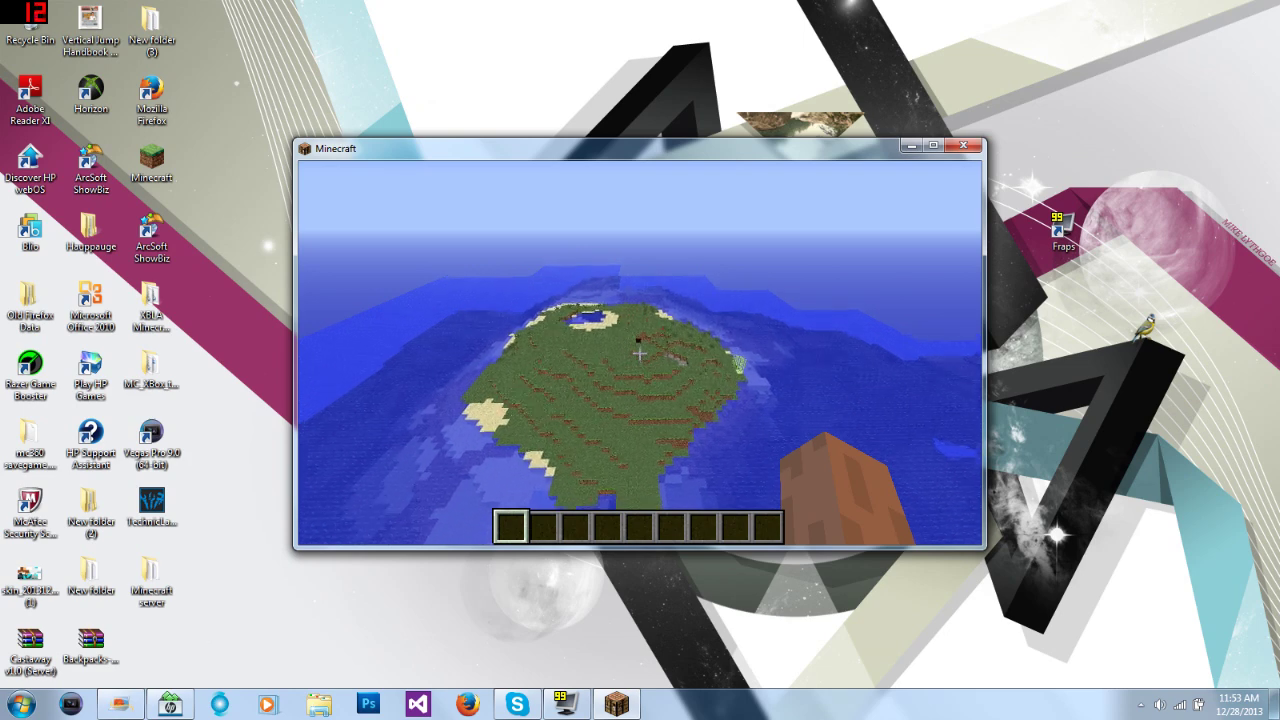
key(w)
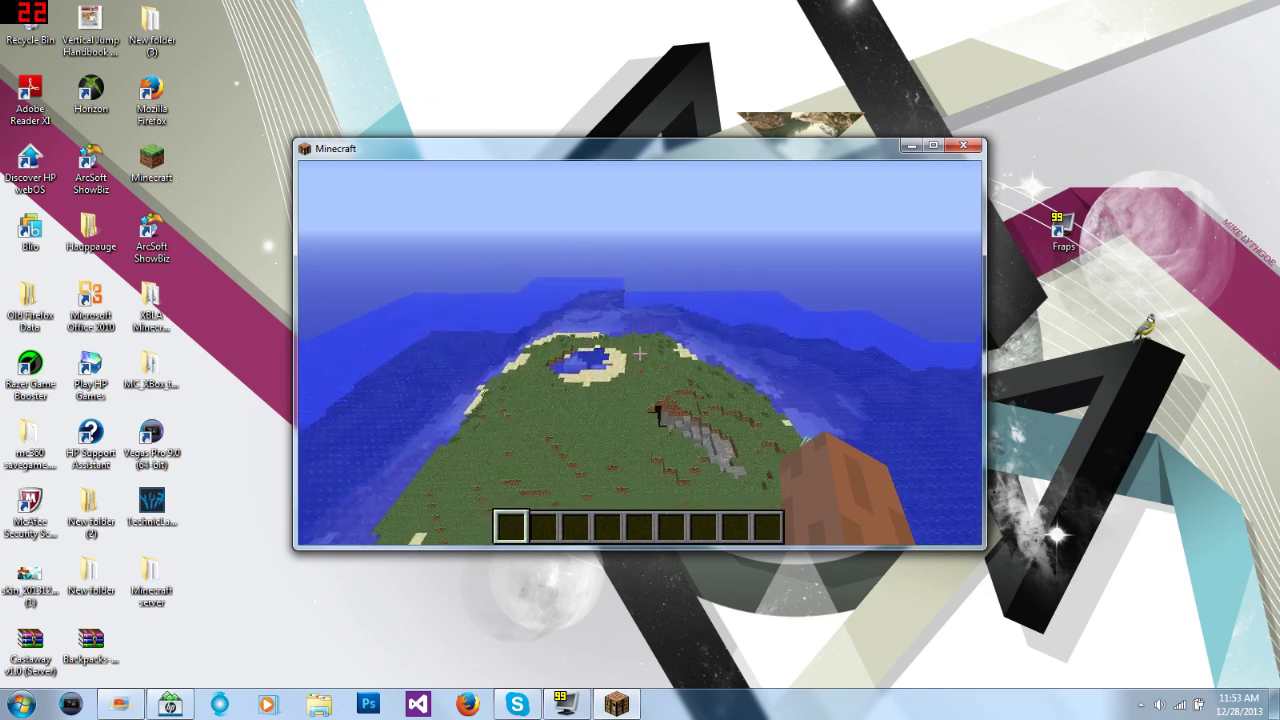
key(w)
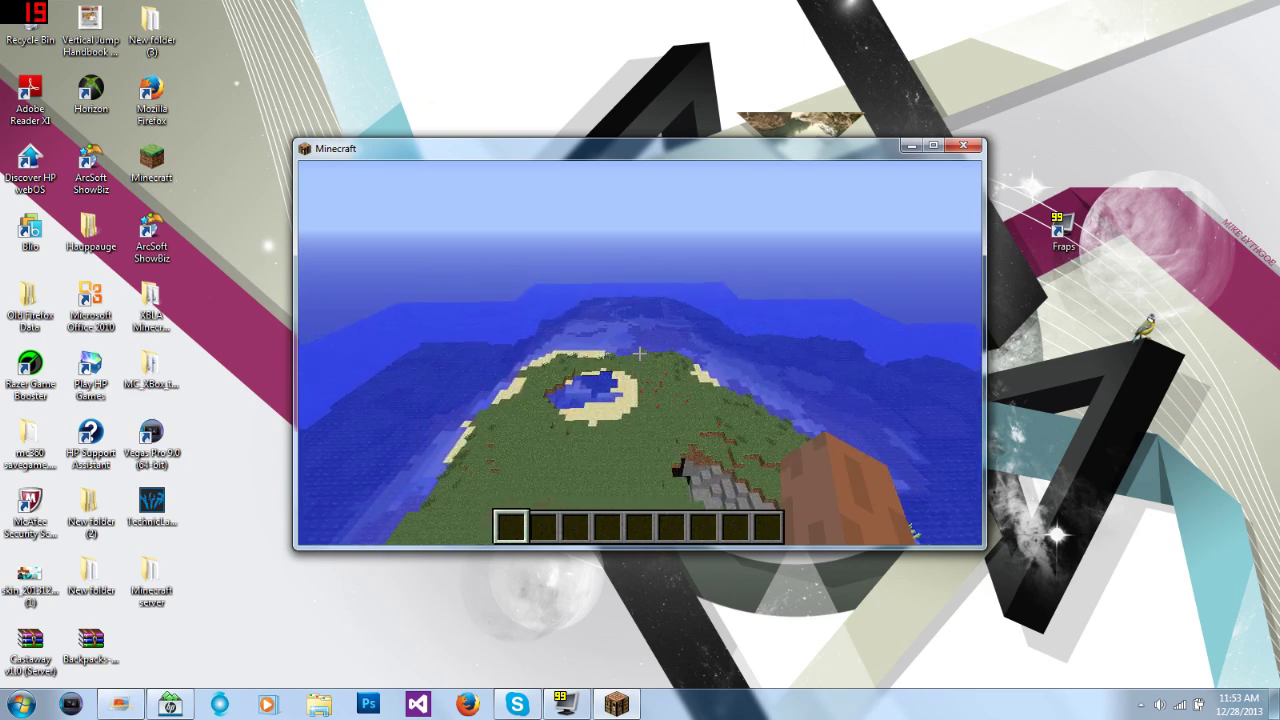
key(w)
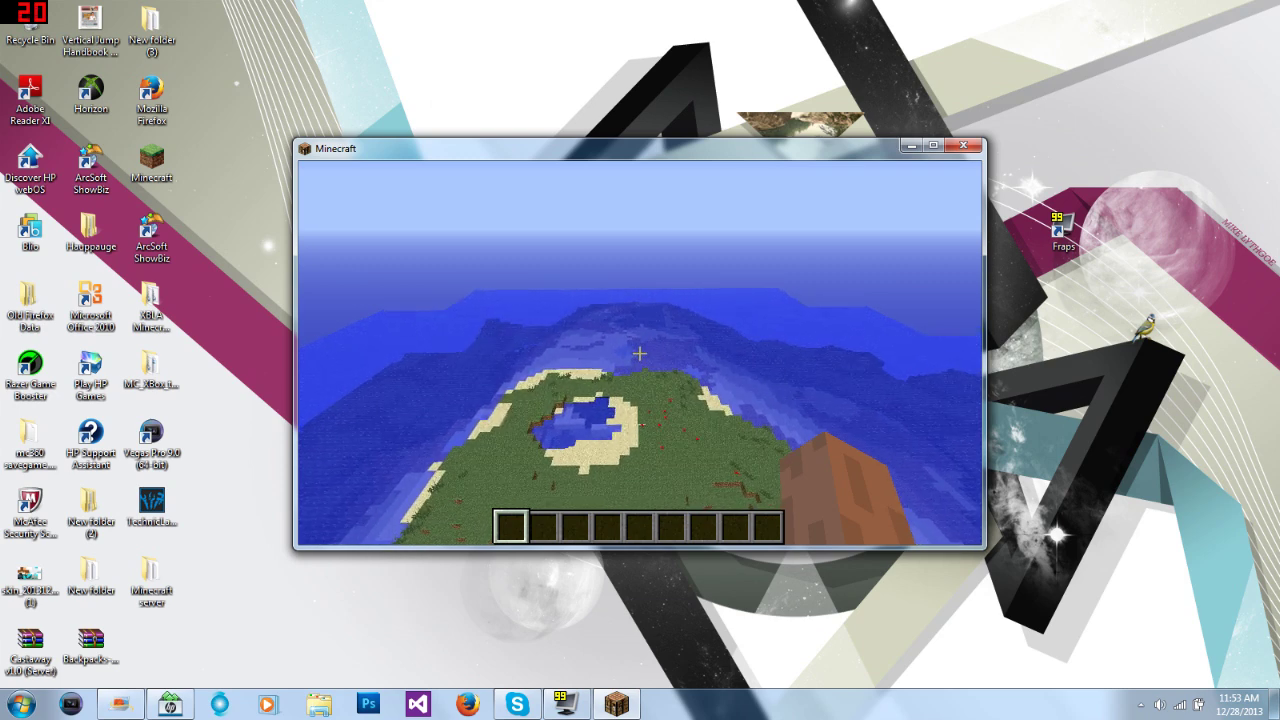
key(w)
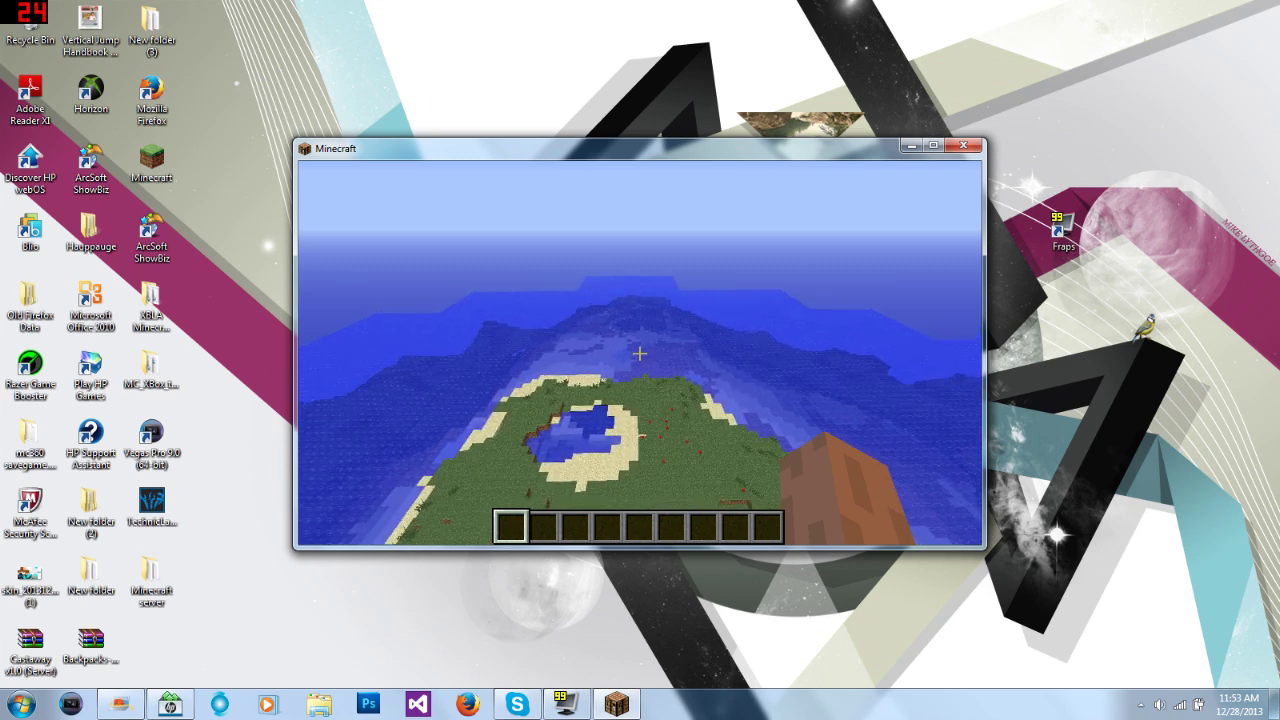
key(w)
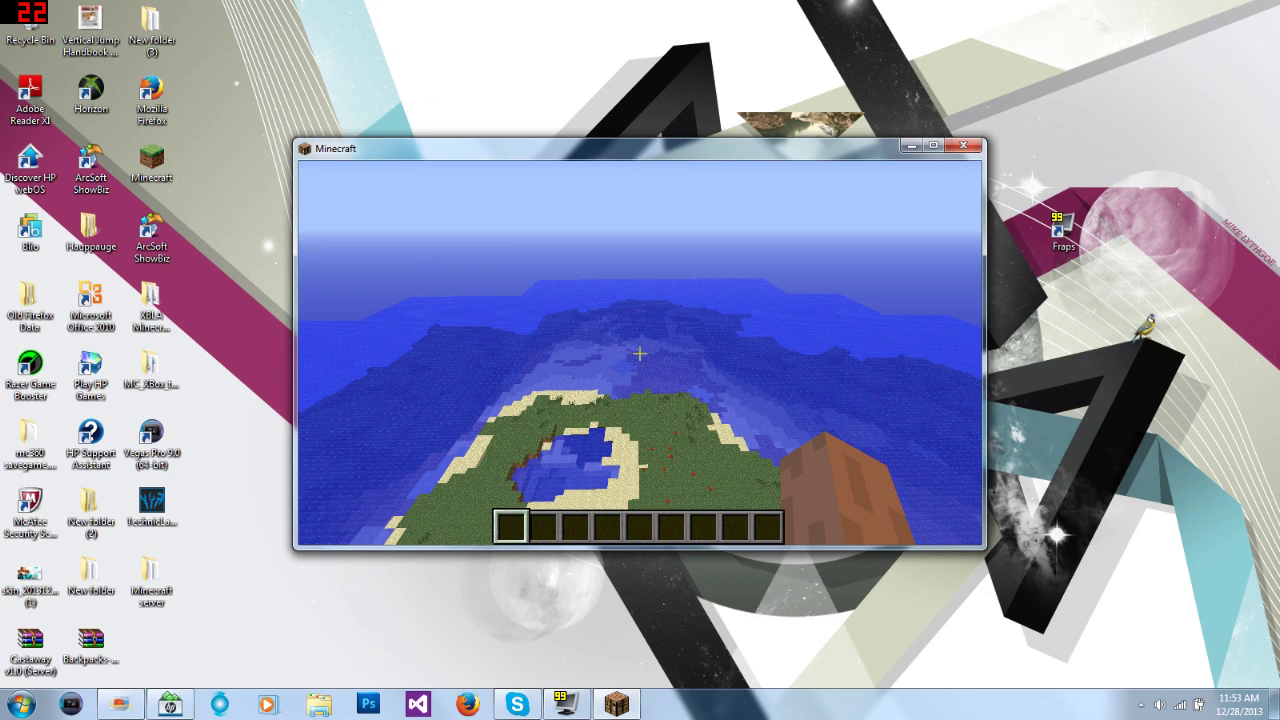
key(w)
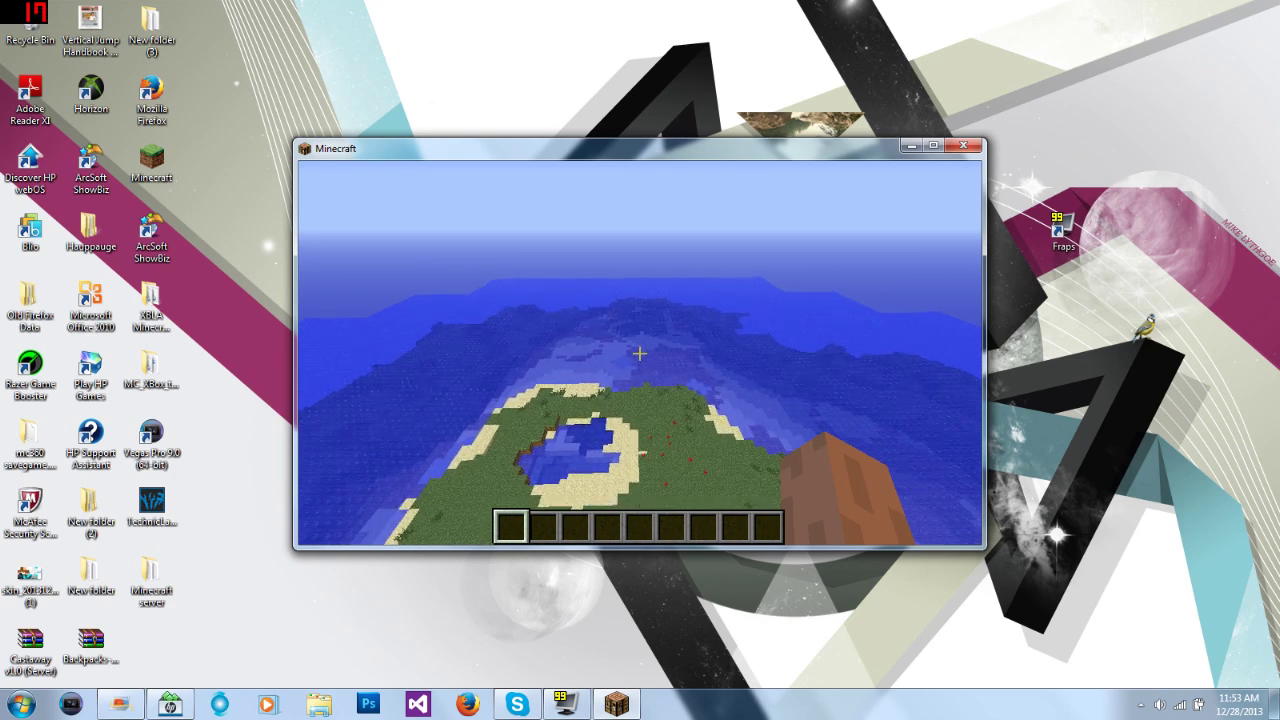
key(w)
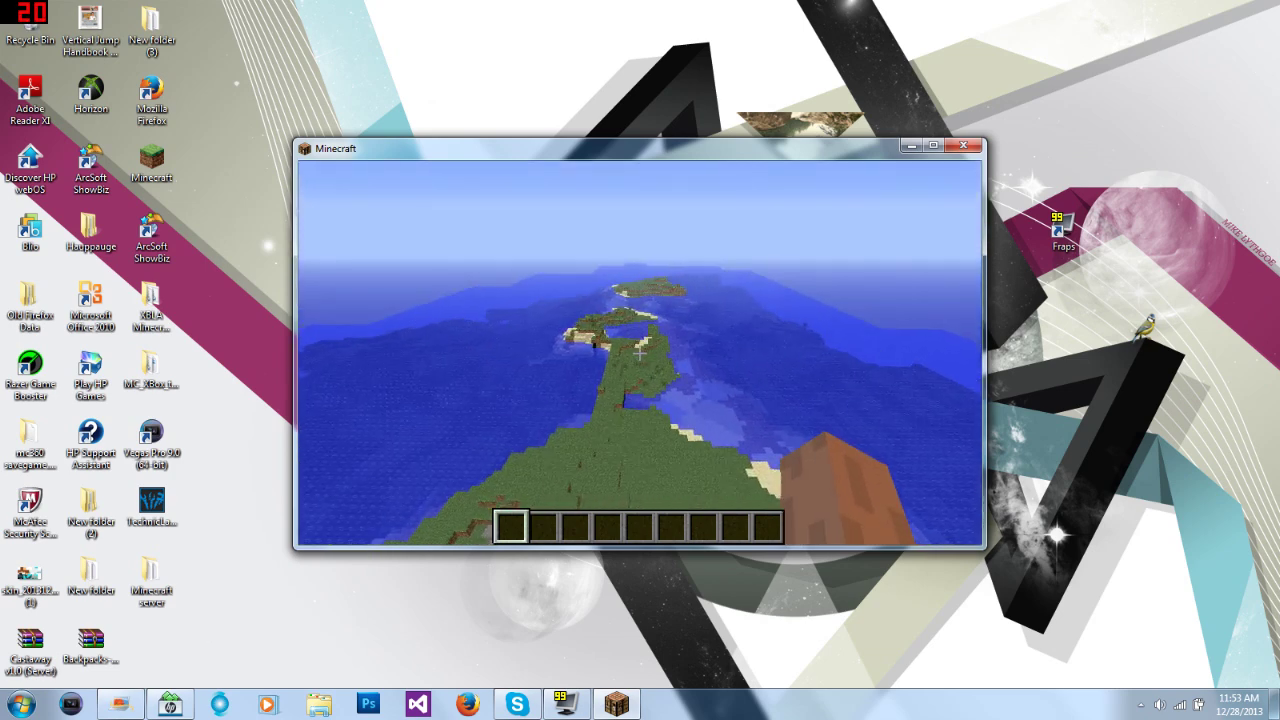
key(space)
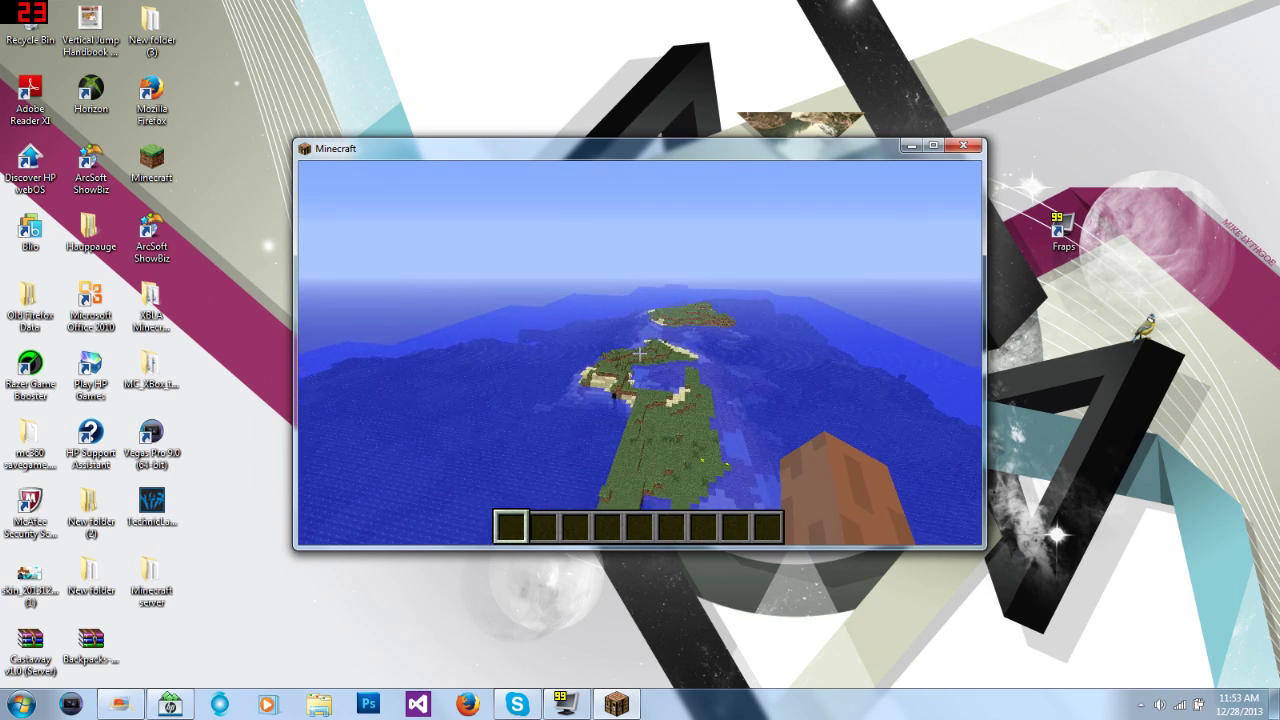
key(w)
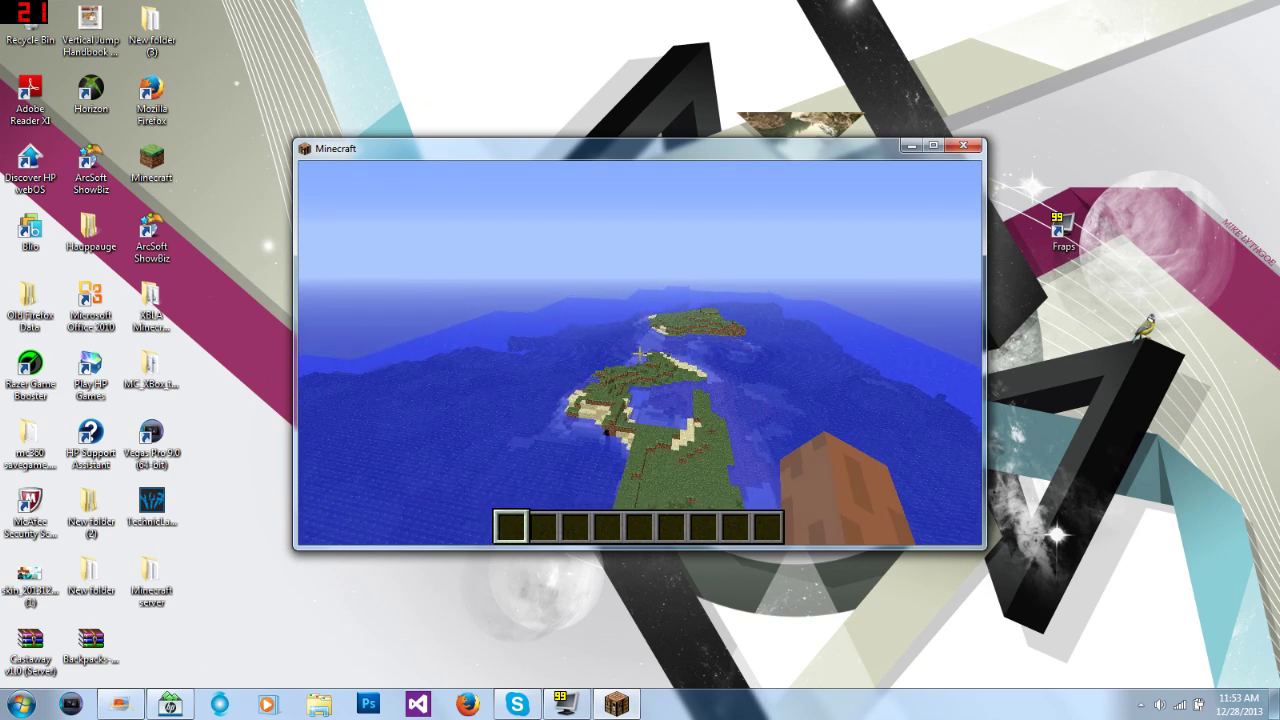
key(w)
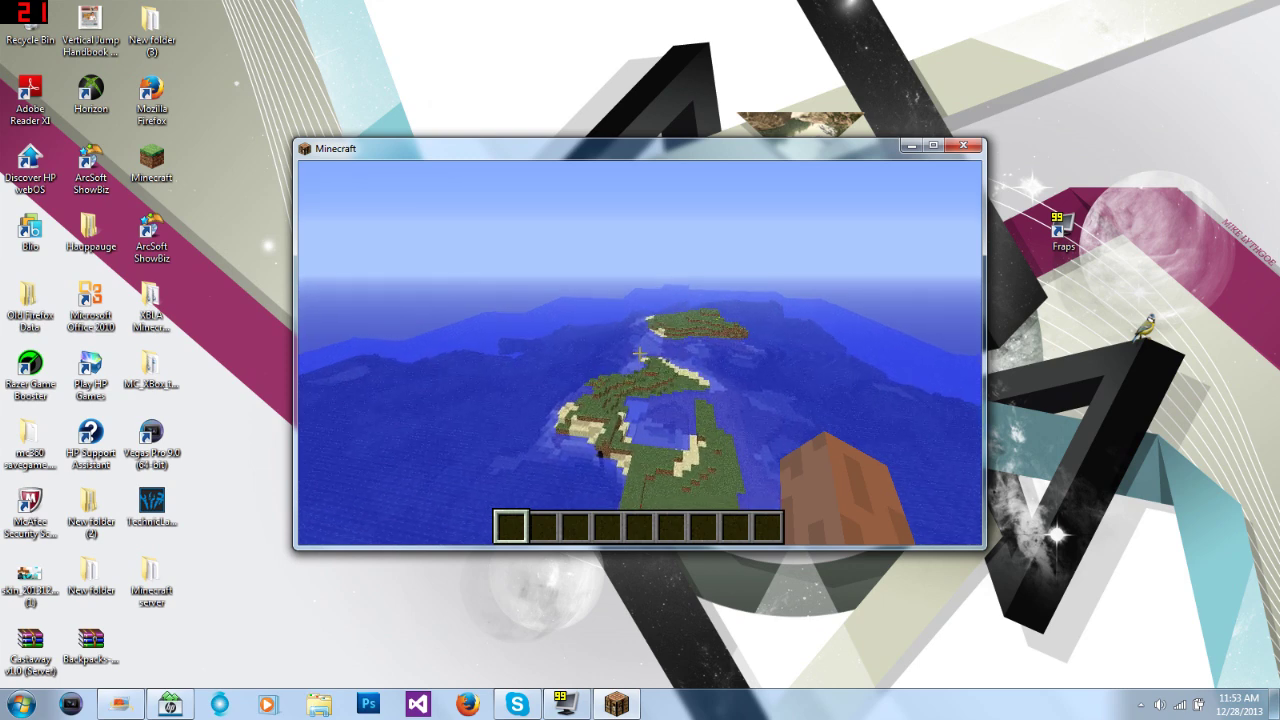